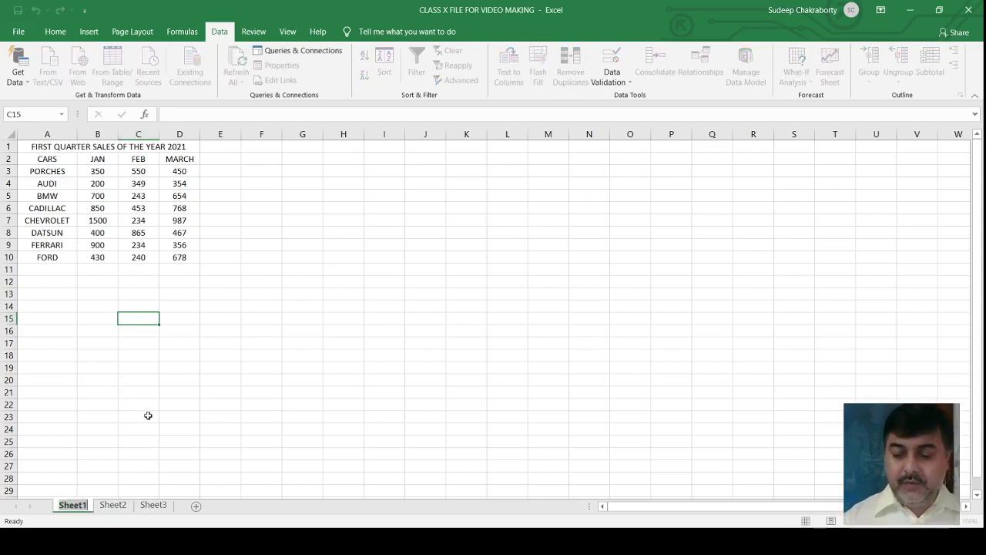
# Rename Sheet1 as 2021 and Sheet2 as 2022
pyautogui.write('2021')
pyautogui.press('Return')
pyautogui.click(105, 506)
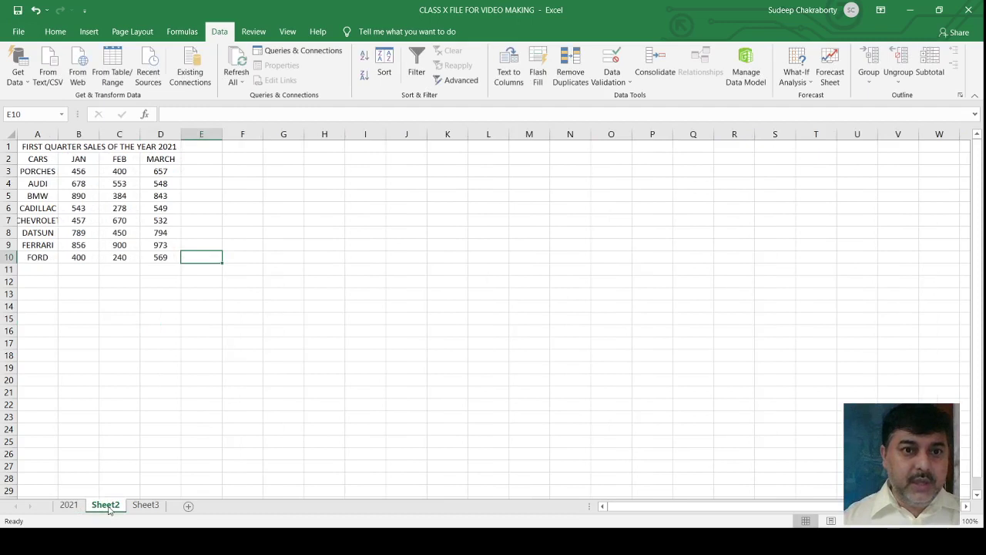
pyautogui.click(137, 389)
pyautogui.write('2022')
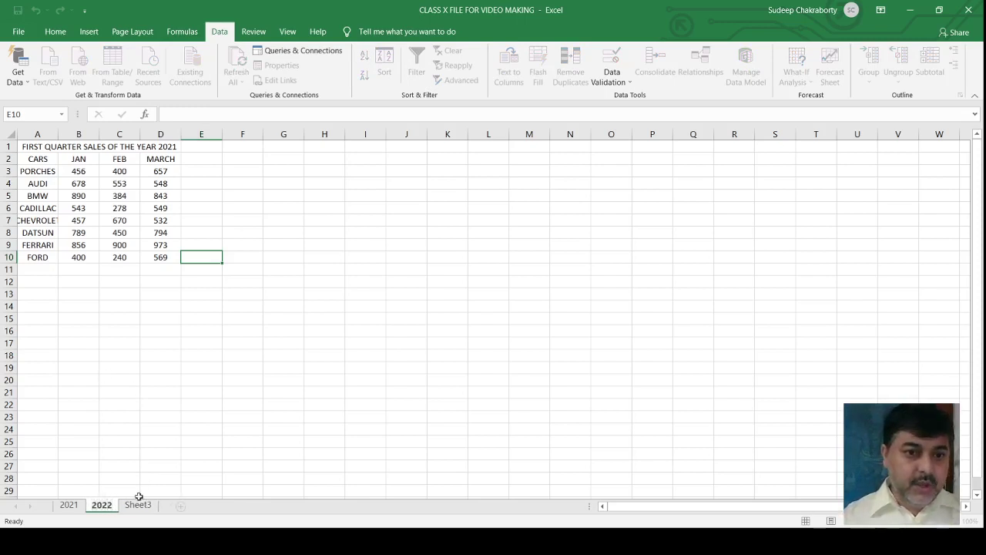
pyautogui.click(153, 438)
# Rename Sheet3 as "Consolidated Data 2021 and 2022"
pyautogui.click(138, 505)
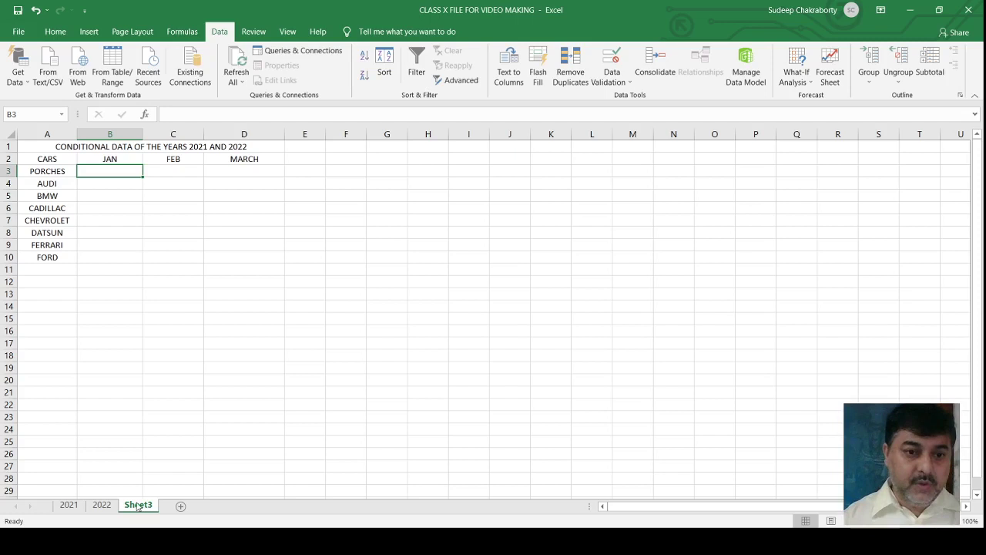
pyautogui.click(163, 390)
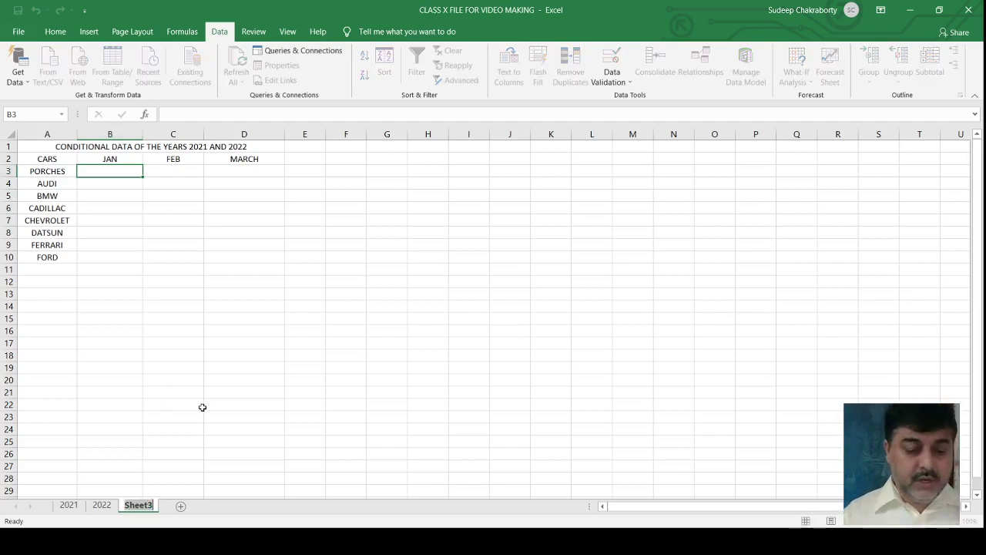
pyautogui.write('Co')
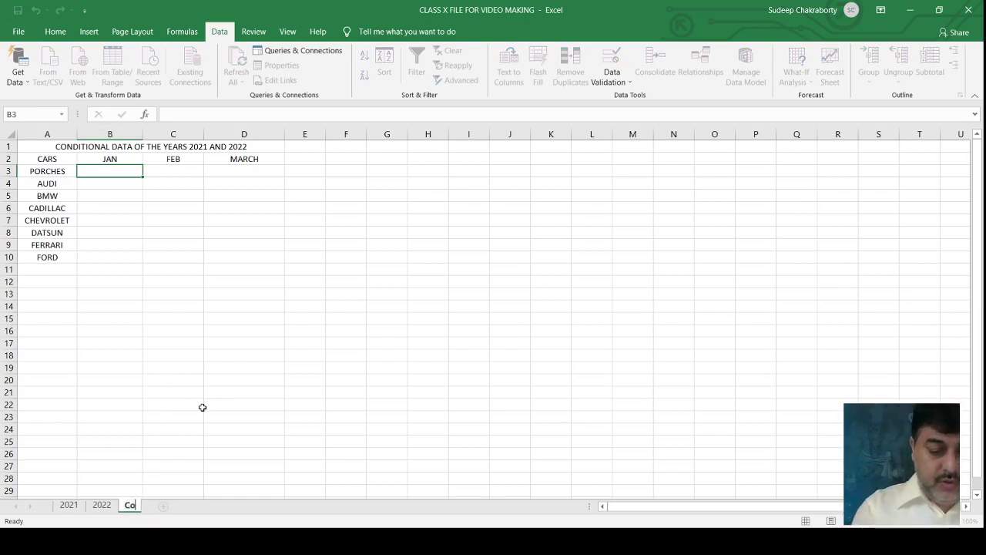
pyautogui.write('nsoli')
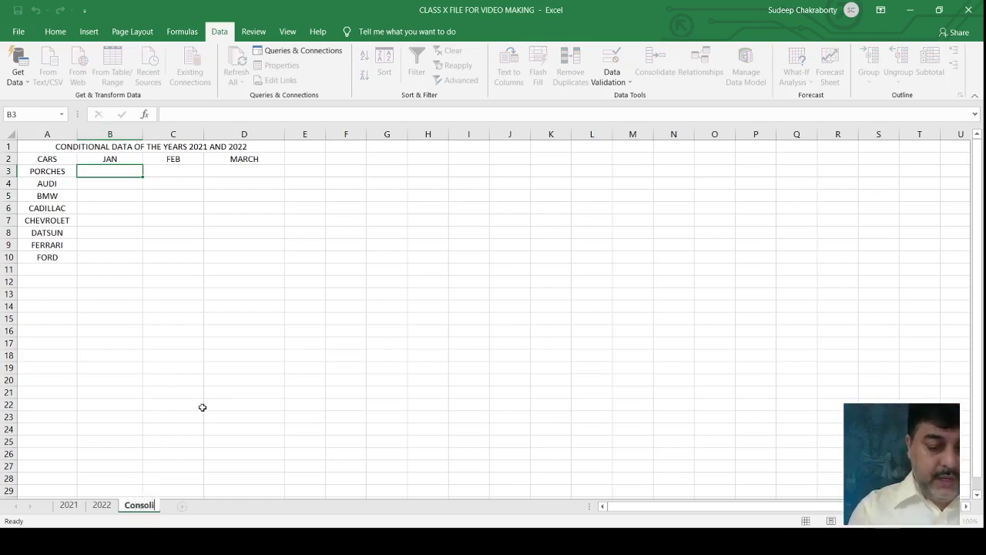
pyautogui.write('dated date')
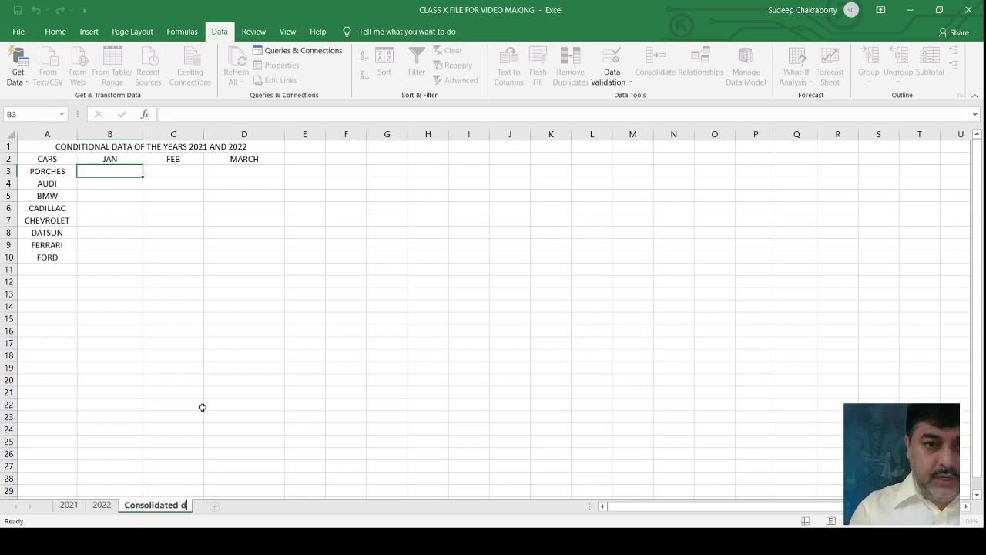
pyautogui.press('BackSpace')
pyautogui.press('BackSpace')
pyautogui.press('BackSpace')
pyautogui.press('BackSpace')
pyautogui.press('BackSpace')
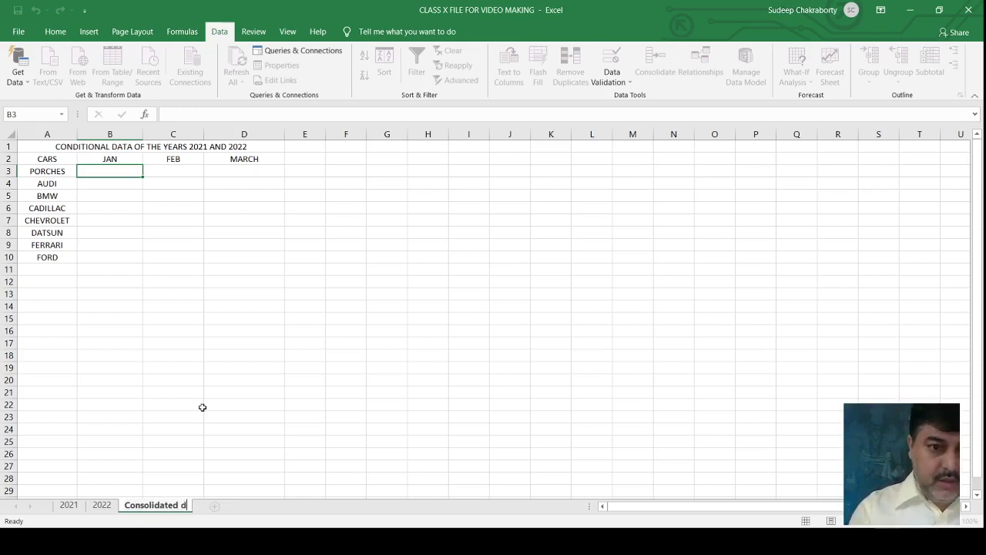
pyautogui.write('Data')
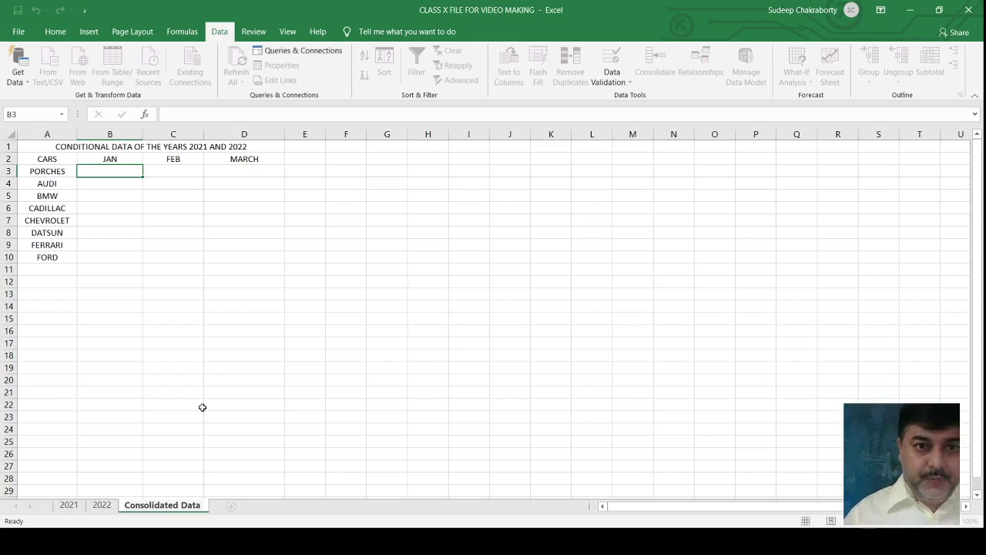
pyautogui.write('2')
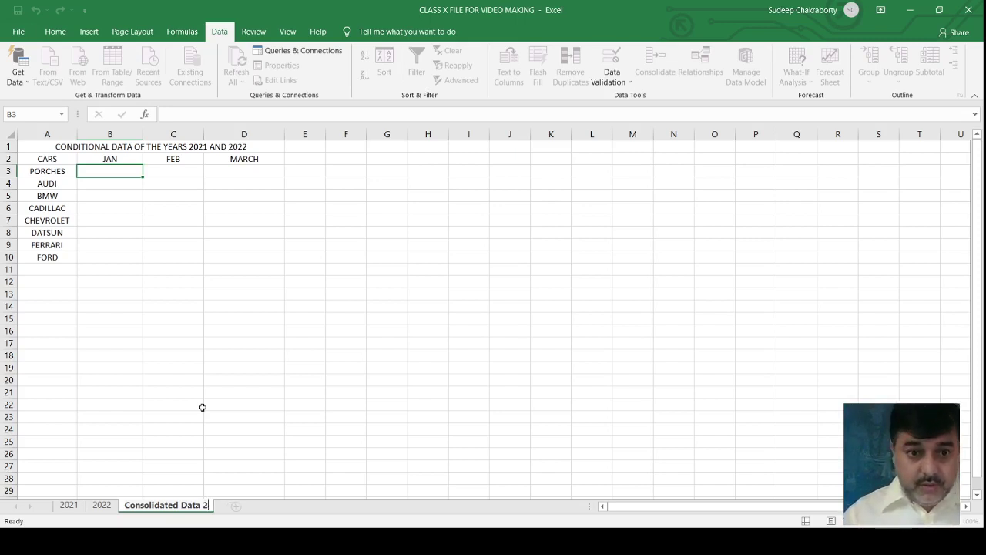
pyautogui.write('021')
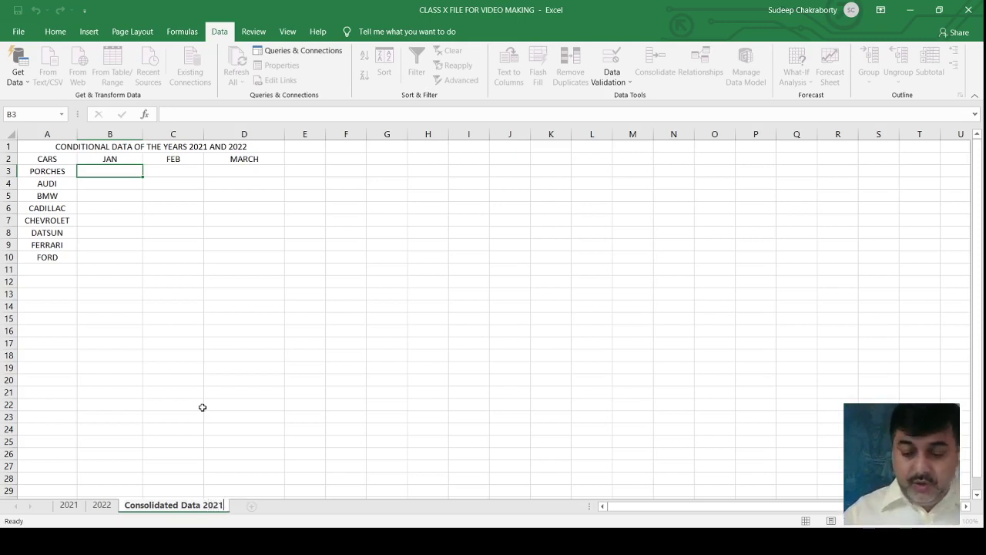
pyautogui.write(' and')
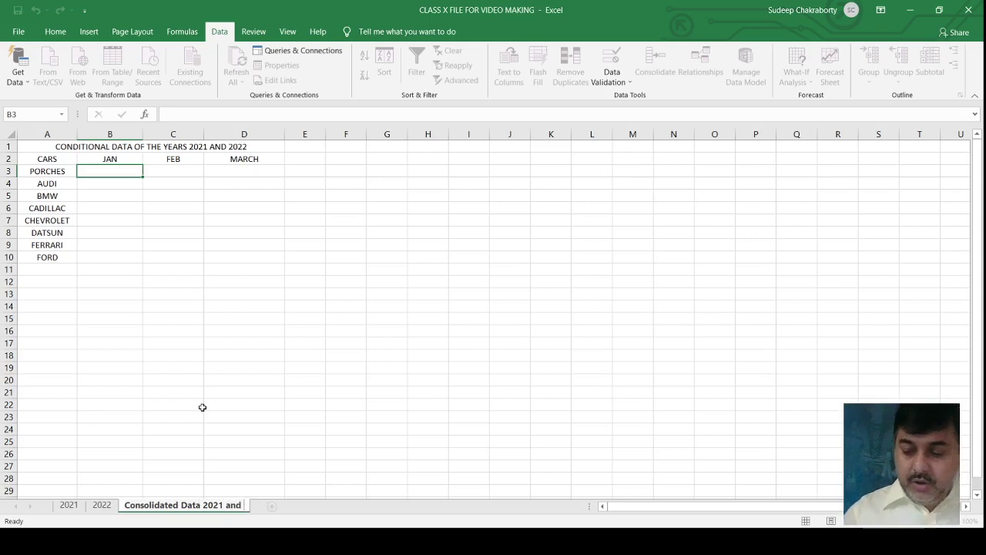
pyautogui.write(' 2022')
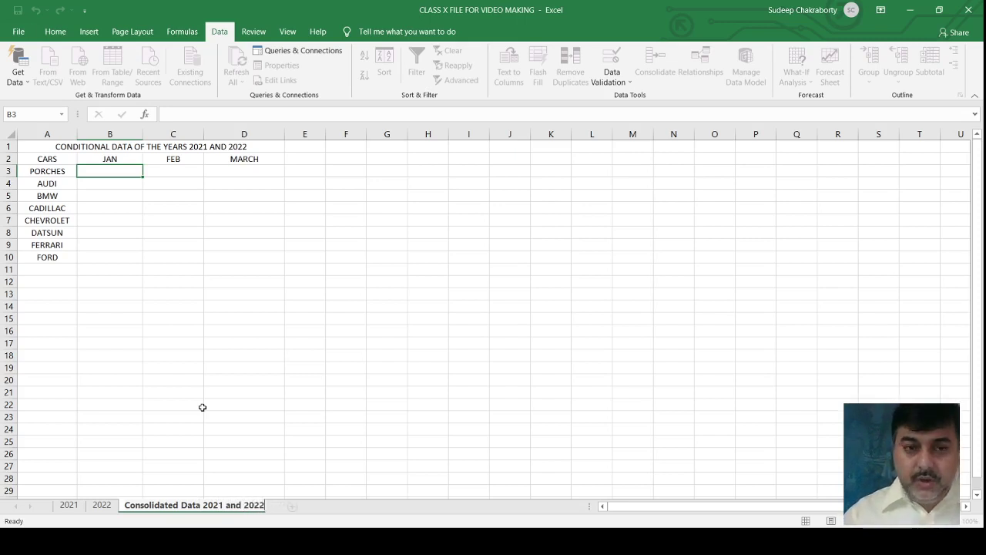
pyautogui.click(197, 393)
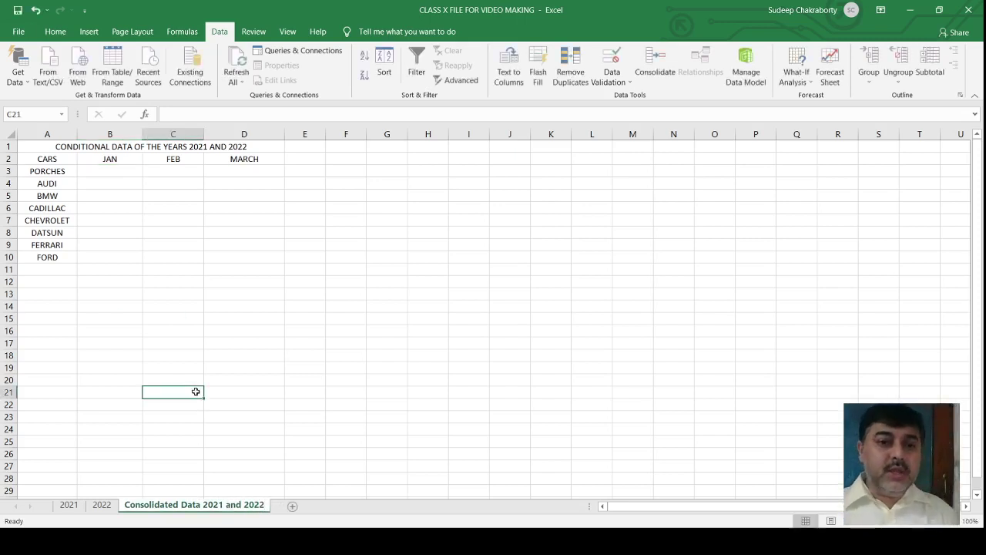
# On the 2021 sheet, set the table A1:D10 to font size 20 and widen columns A to D to fit the text
pyautogui.click(69, 512)
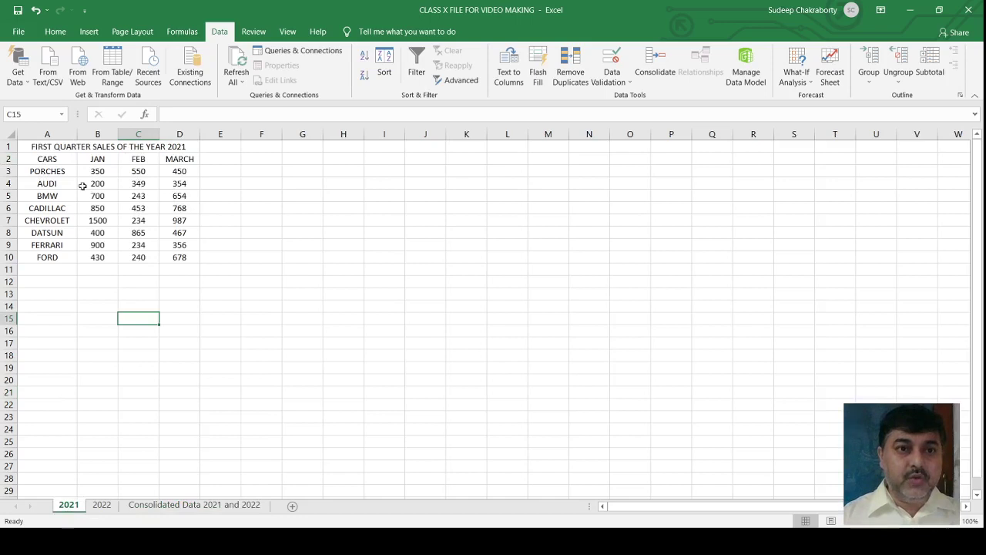
pyautogui.moveTo(29, 146); pyautogui.dragTo(146, 257)
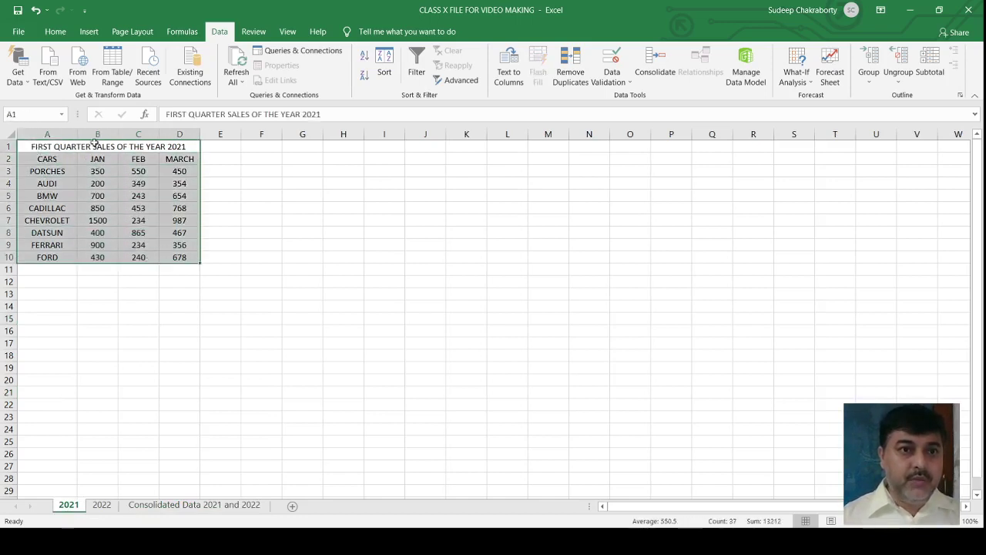
pyautogui.click(55, 31)
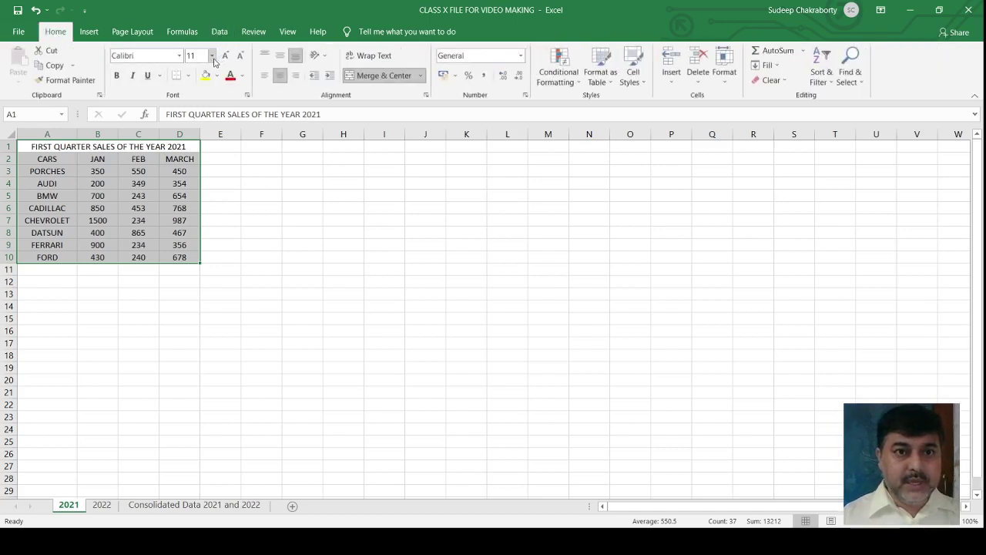
pyautogui.click(214, 55)
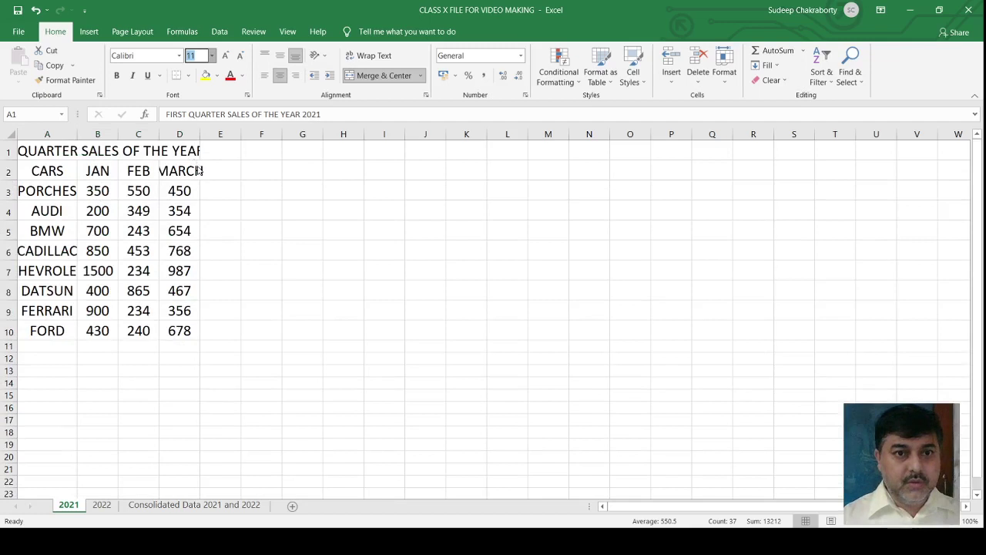
pyautogui.click(196, 151)
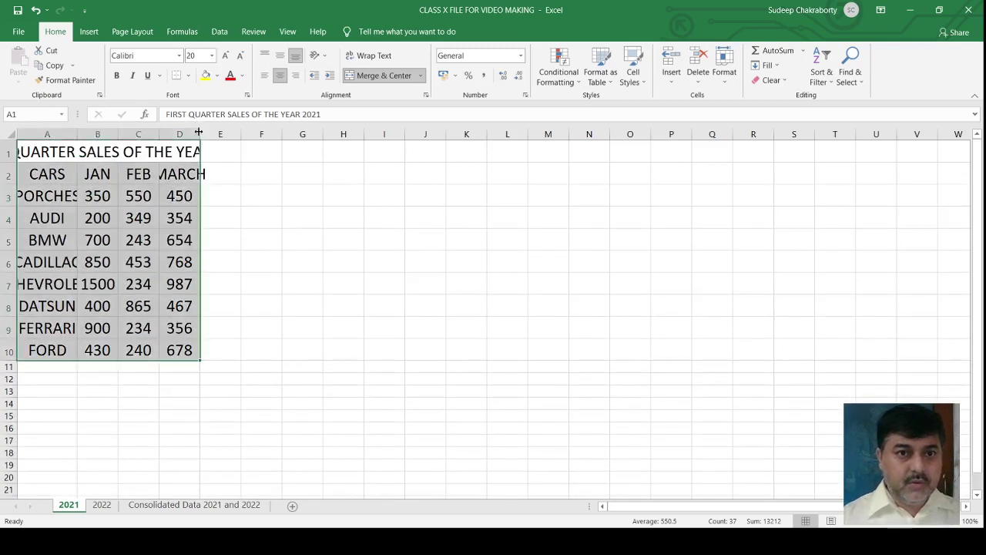
pyautogui.moveTo(200, 134); pyautogui.dragTo(266, 141)
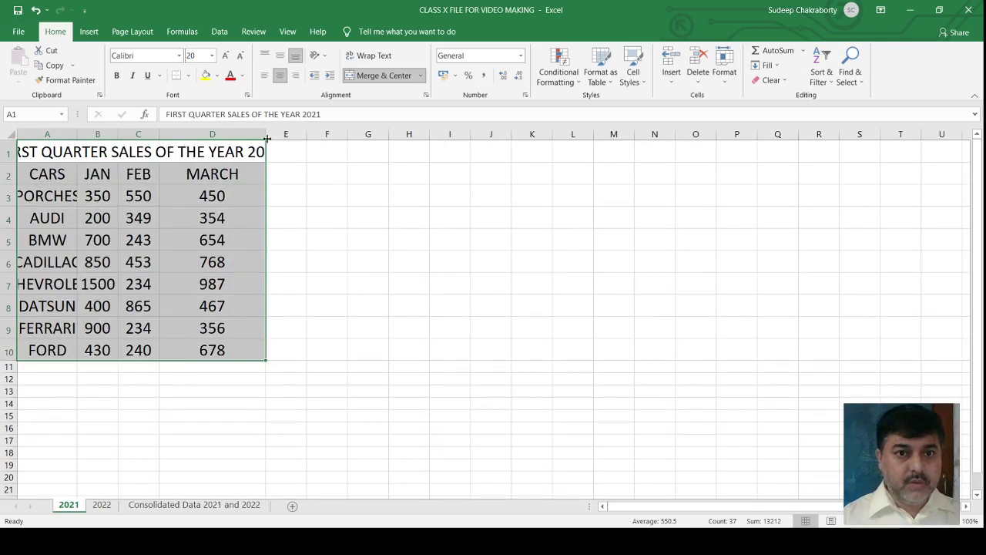
pyautogui.moveTo(76, 135); pyautogui.dragTo(269, 135)
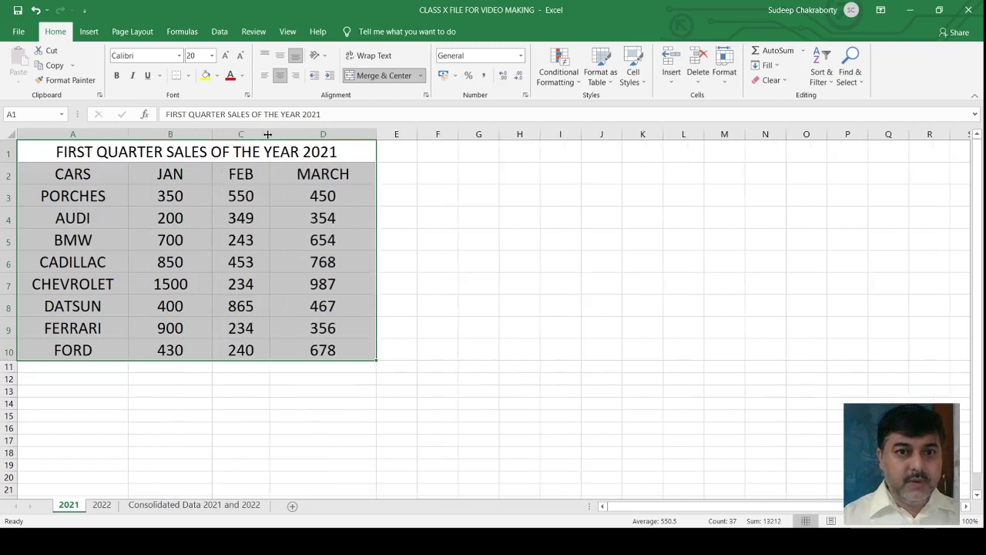
# On the 2022 sheet, set the table A1:D10 to font size 18 and widen its columns to fit the text
pyautogui.click(102, 504)
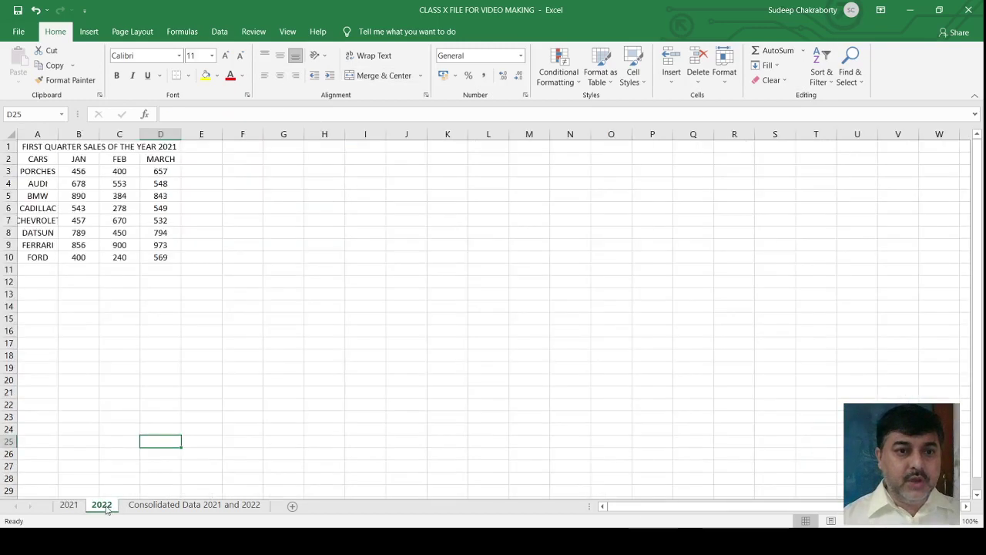
pyautogui.moveTo(25, 146); pyautogui.dragTo(120, 256)
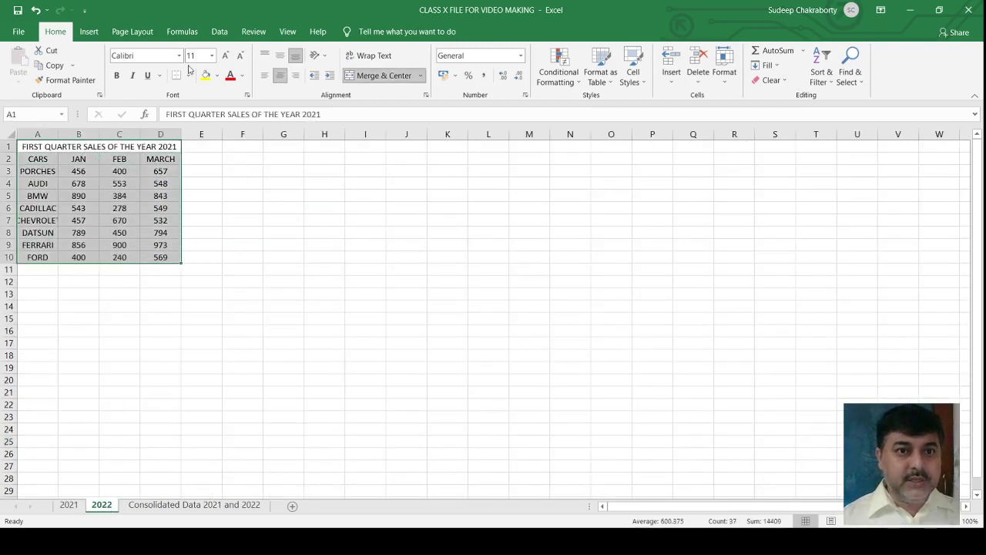
pyautogui.click(213, 56)
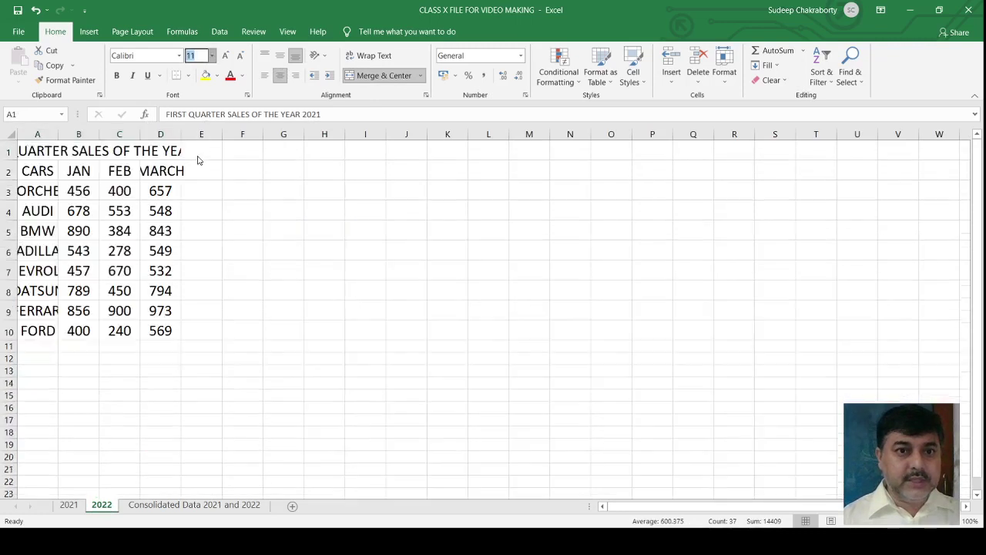
pyautogui.click(195, 159)
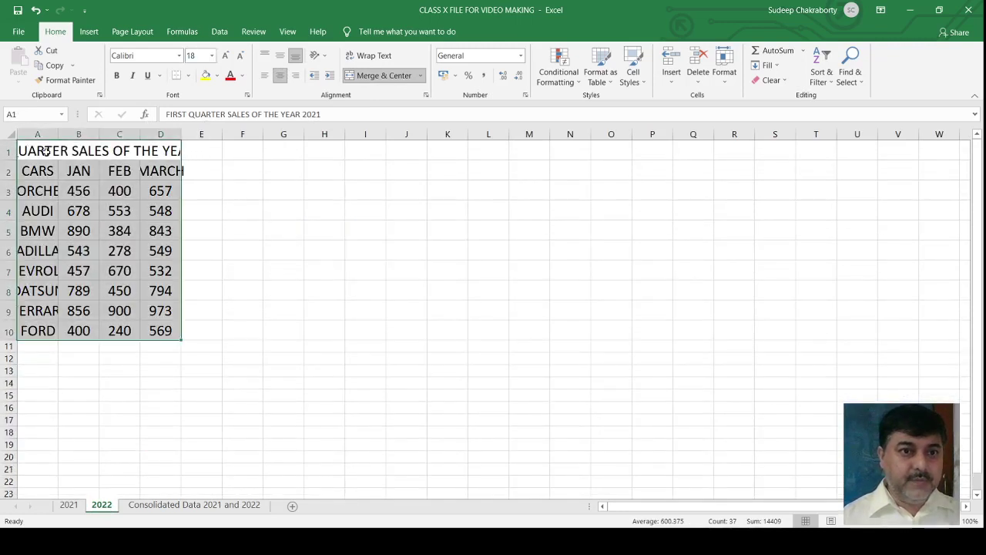
pyautogui.moveTo(58, 134); pyautogui.dragTo(312, 135)
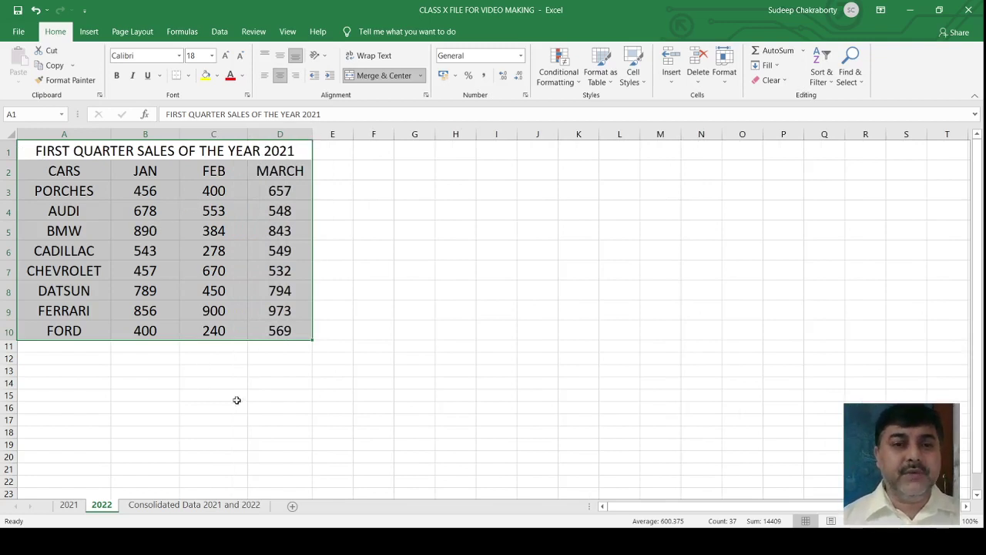
# On the Consolidated Data 2021 and 2022 sheet, set the range A1:D11 to font size 20
pyautogui.click(172, 505)
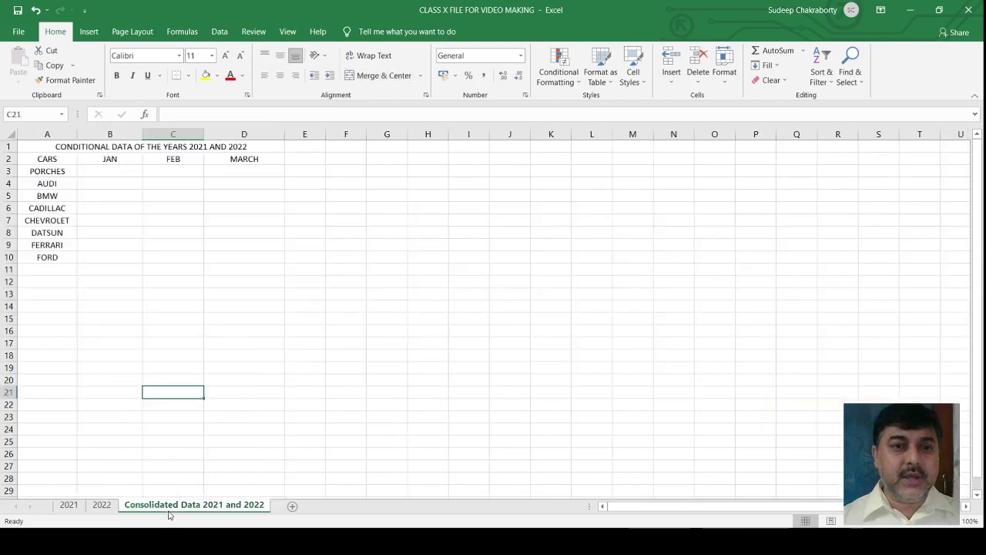
pyautogui.moveTo(30, 145); pyautogui.dragTo(165, 268)
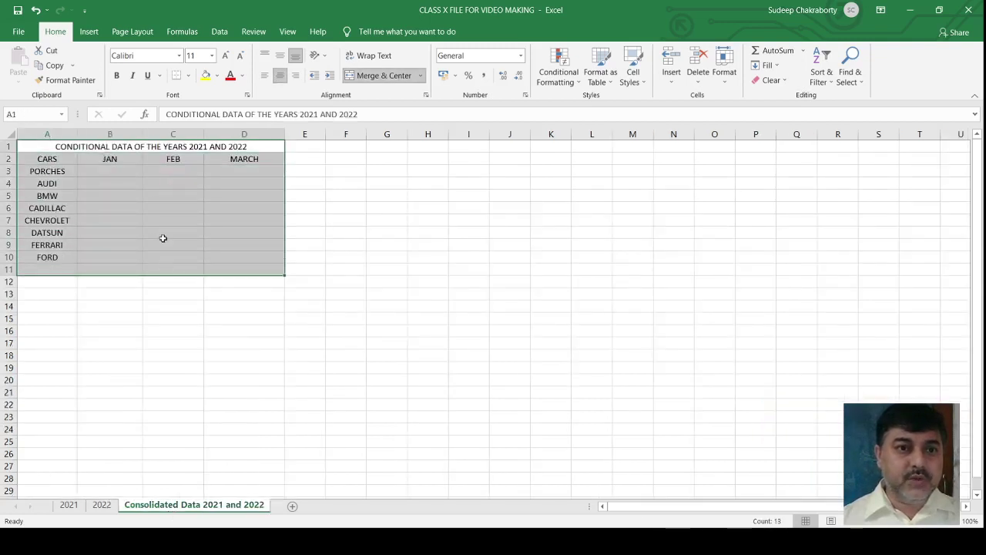
pyautogui.click(196, 55)
pyautogui.write('20')
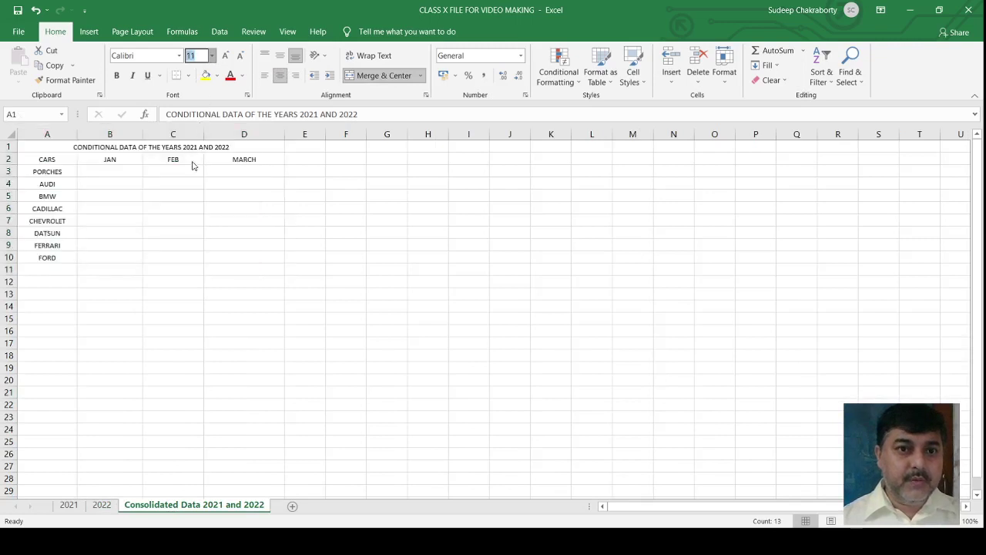
pyautogui.press('Return')
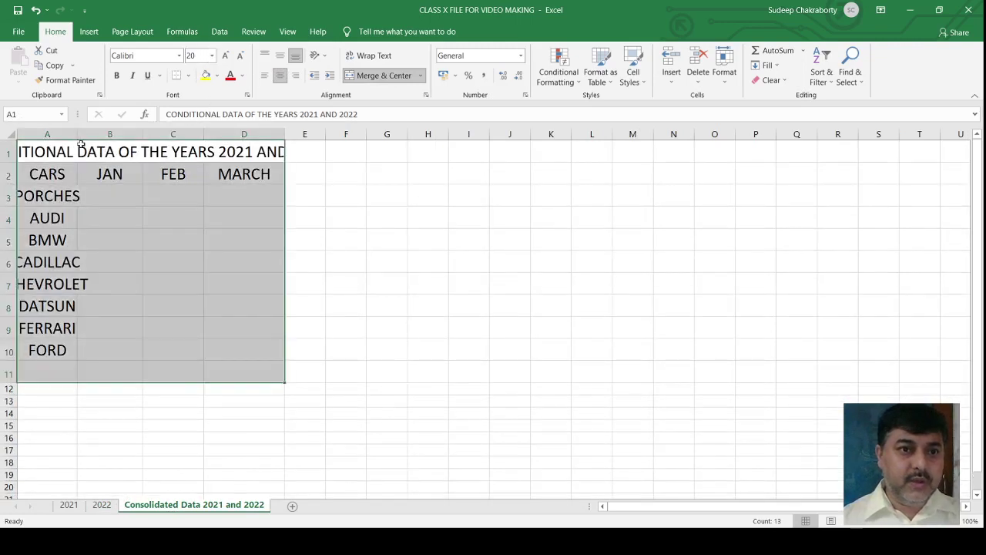
# Widen columns A to D of the consolidated sheet so the title and car names fit, and deselect the table
pyautogui.moveTo(76, 134); pyautogui.dragTo(117, 136)
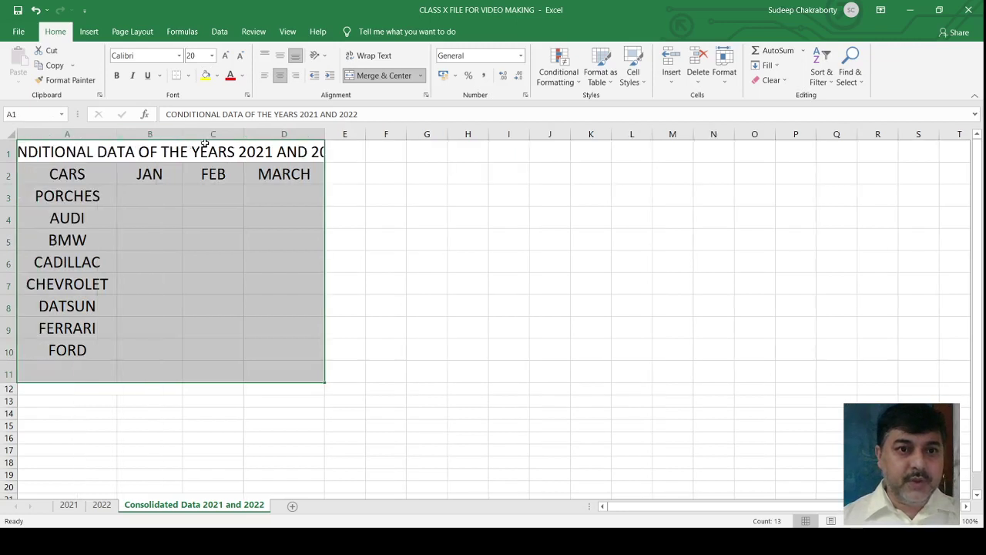
pyautogui.moveTo(181, 134); pyautogui.dragTo(219, 135)
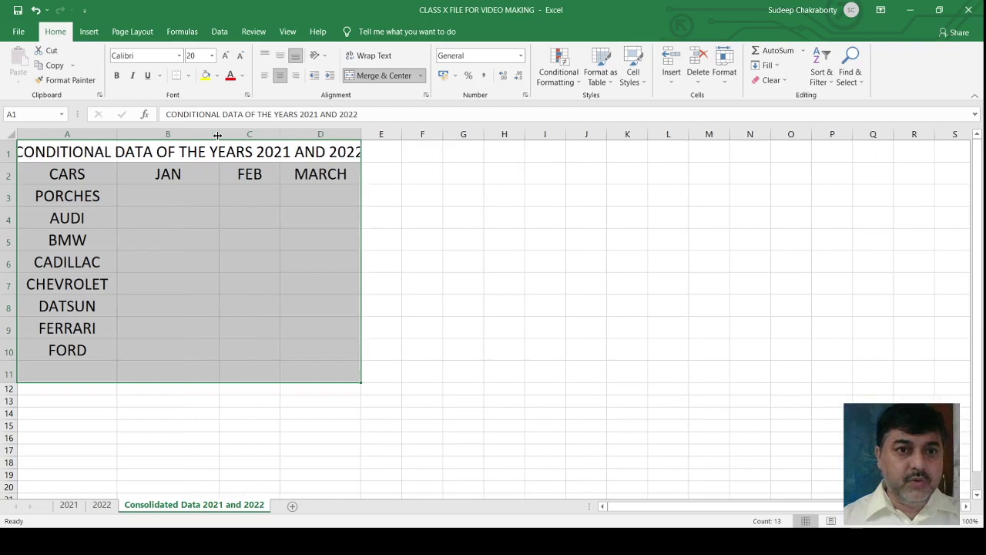
pyautogui.moveTo(281, 134); pyautogui.dragTo(308, 134)
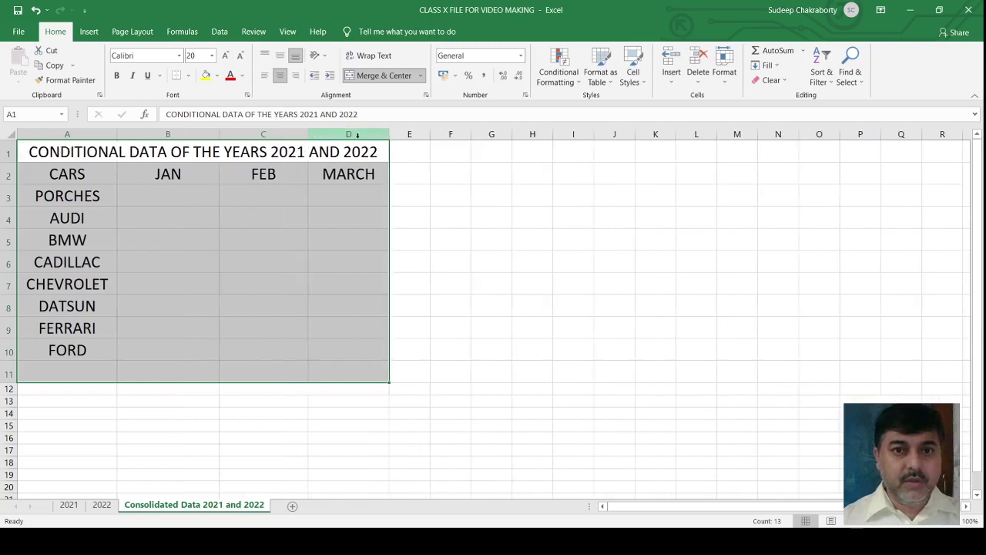
pyautogui.moveTo(389, 134); pyautogui.dragTo(399, 134)
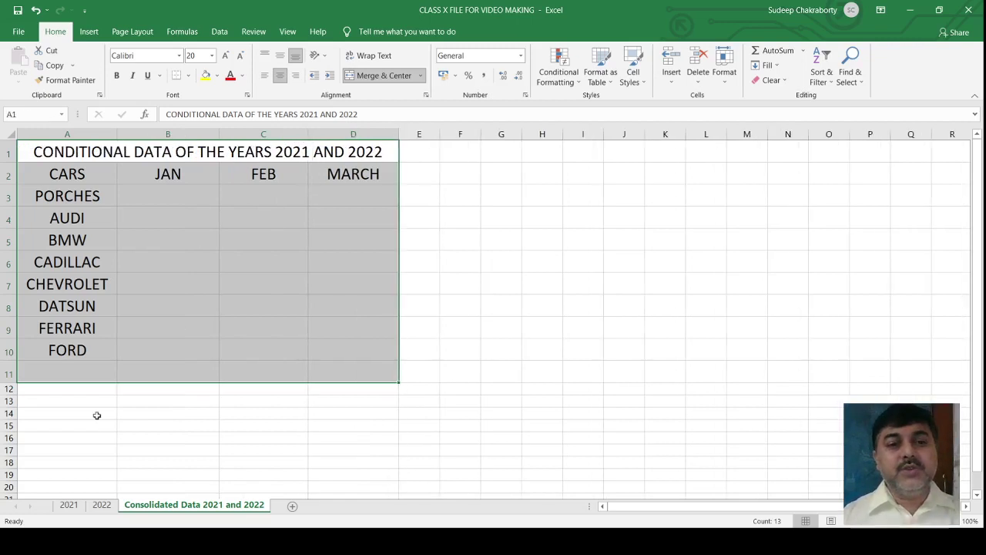
pyautogui.click(189, 411)
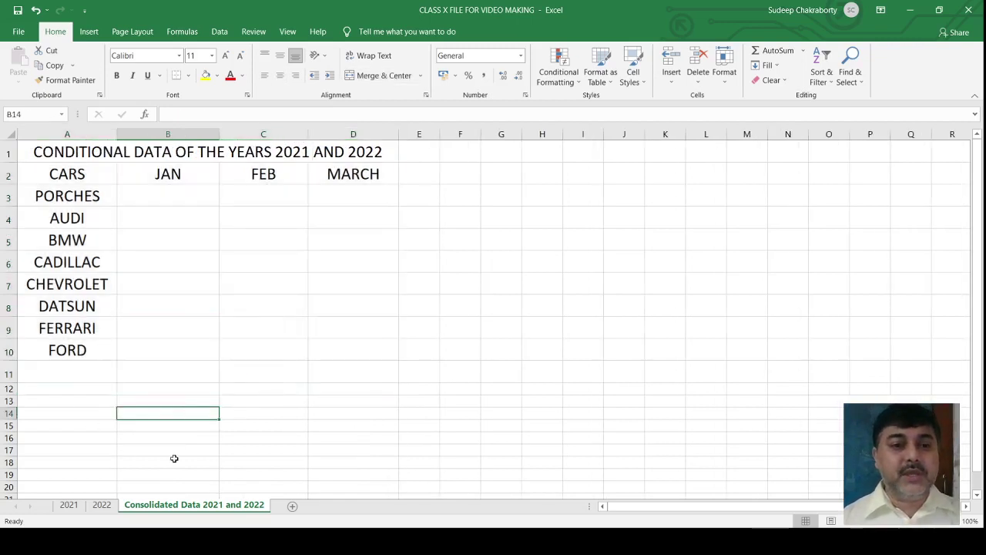
# On the consolidated sheet, select the JAN cells B3:B10 as the destination and open the Consolidate command
pyautogui.click(133, 198)
pyautogui.moveTo(157, 196); pyautogui.dragTo(125, 351)
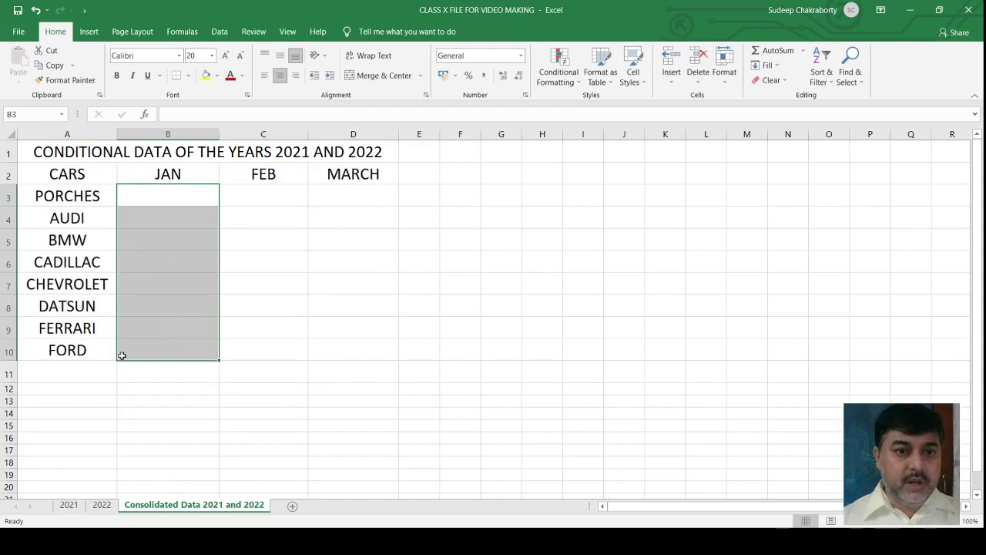
pyautogui.click(68, 505)
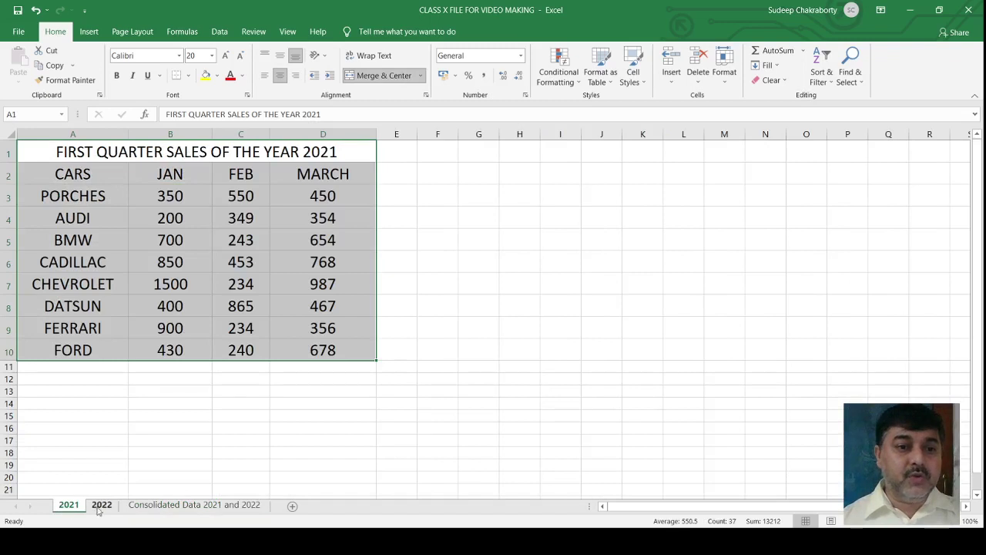
pyautogui.click(102, 505)
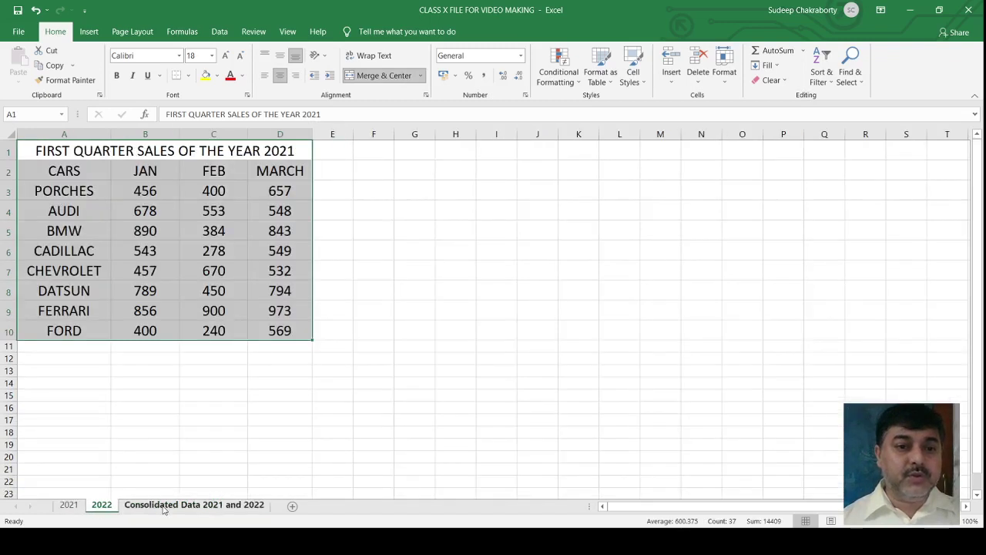
pyautogui.click(68, 505)
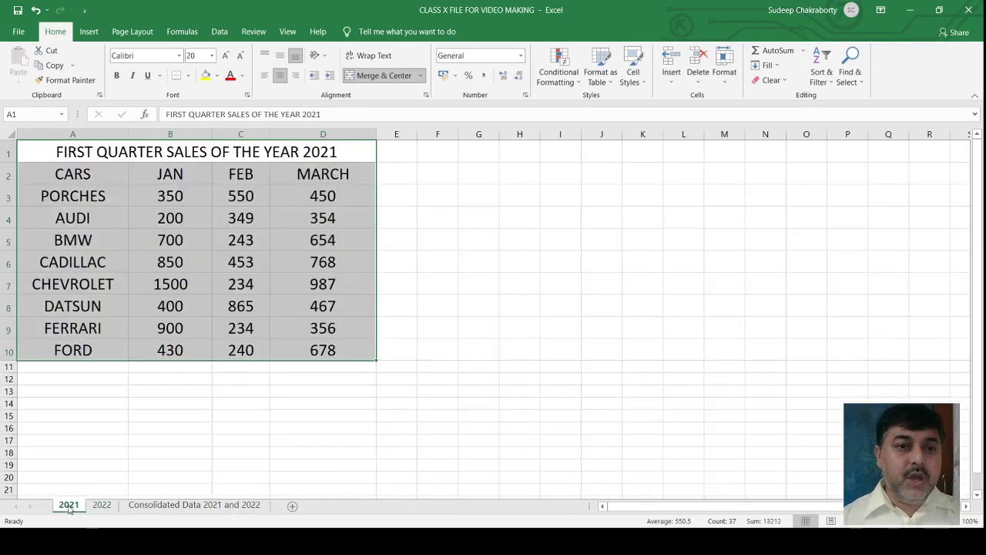
pyautogui.click(169, 508)
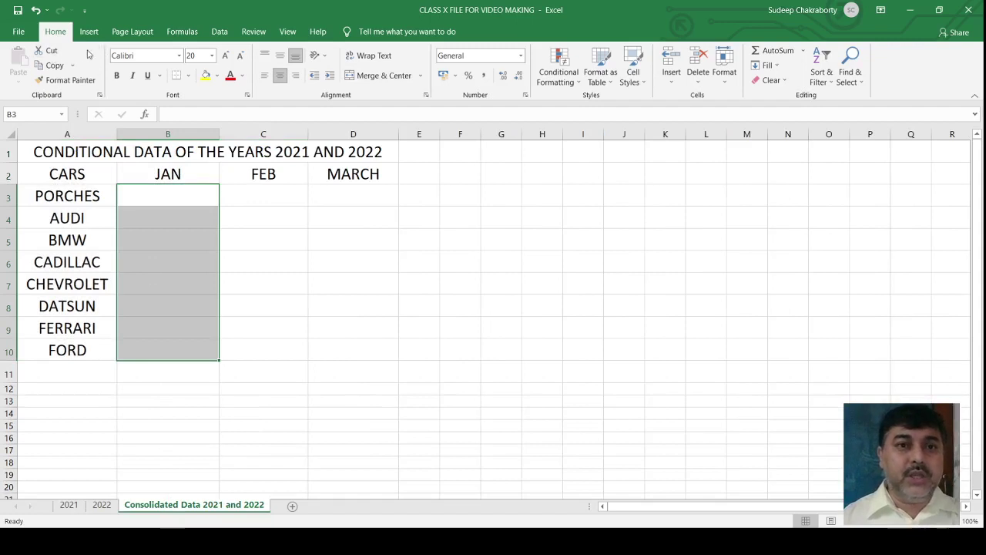
pyautogui.click(221, 34)
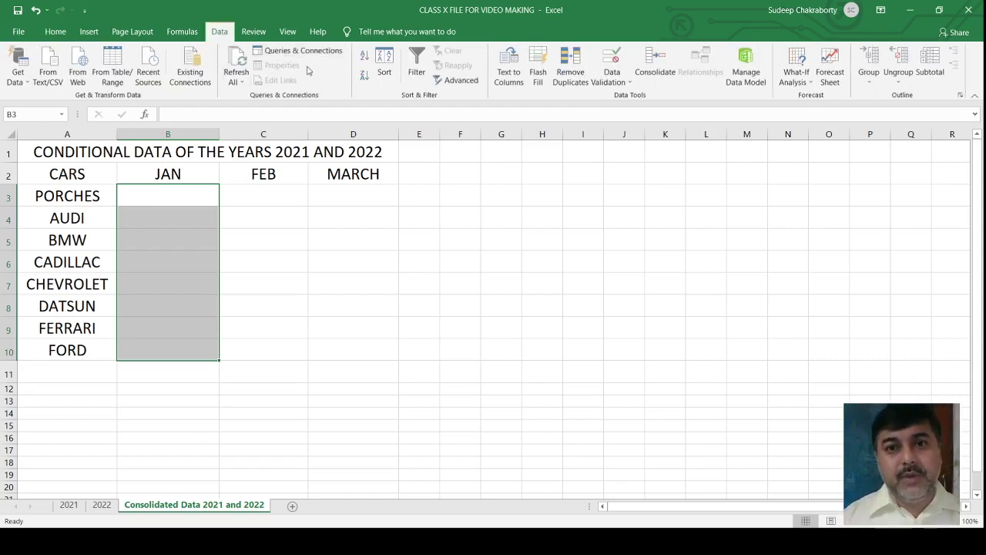
pyautogui.click(649, 77)
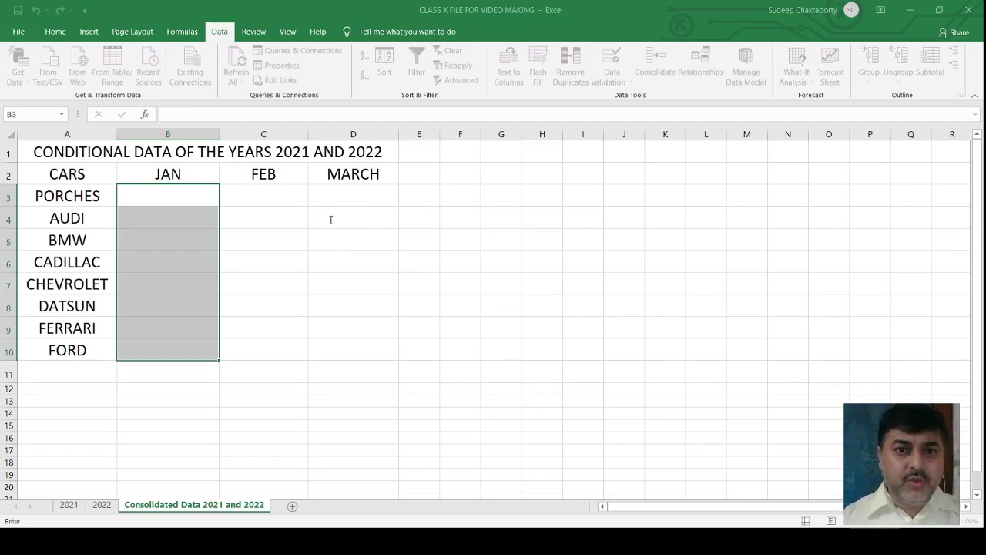
# Pick the JAN figures B3:B10 on the 2021 sheet as a consolidation reference
pyautogui.click(71, 507)
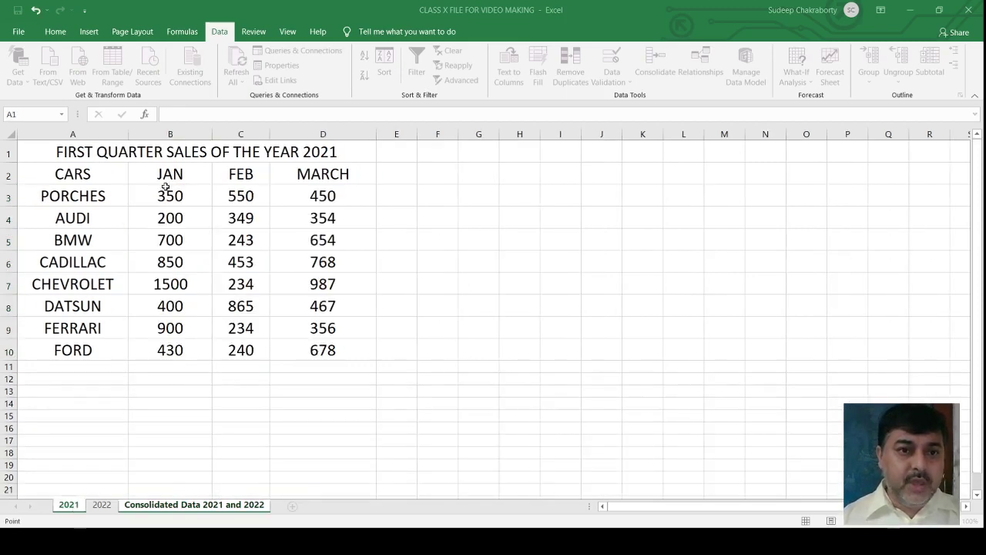
pyautogui.moveTo(167, 197); pyautogui.dragTo(167, 346)
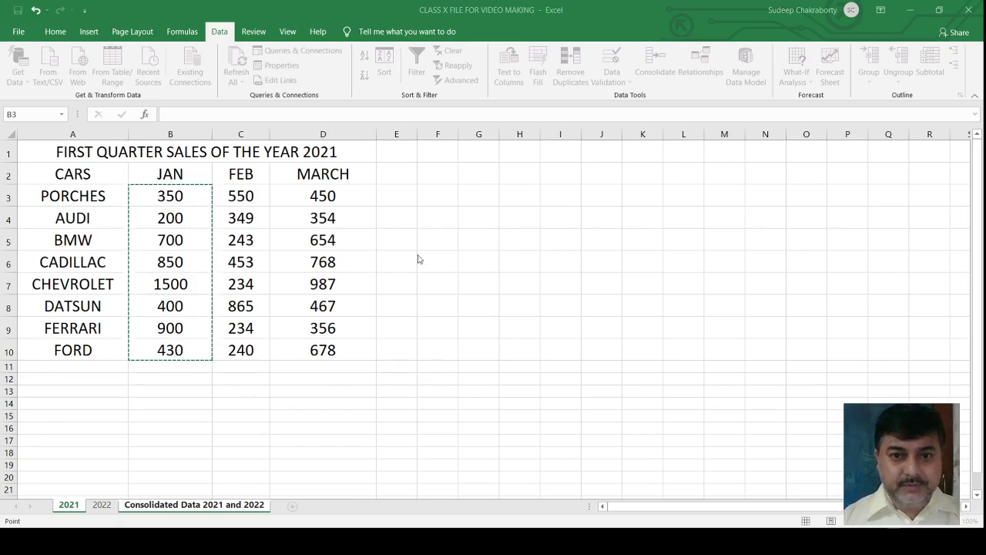
pyautogui.click(610, 272)
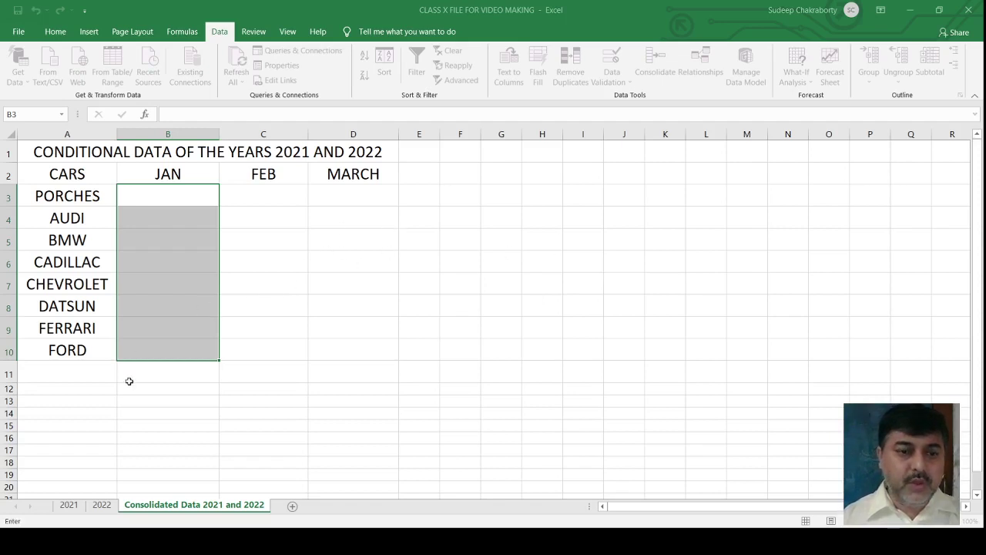
# Reference the JAN figures B3:B10 of the 2021 and 2022 sheets in the consolidation and apply it to the consolidated sheet
pyautogui.click(71, 505)
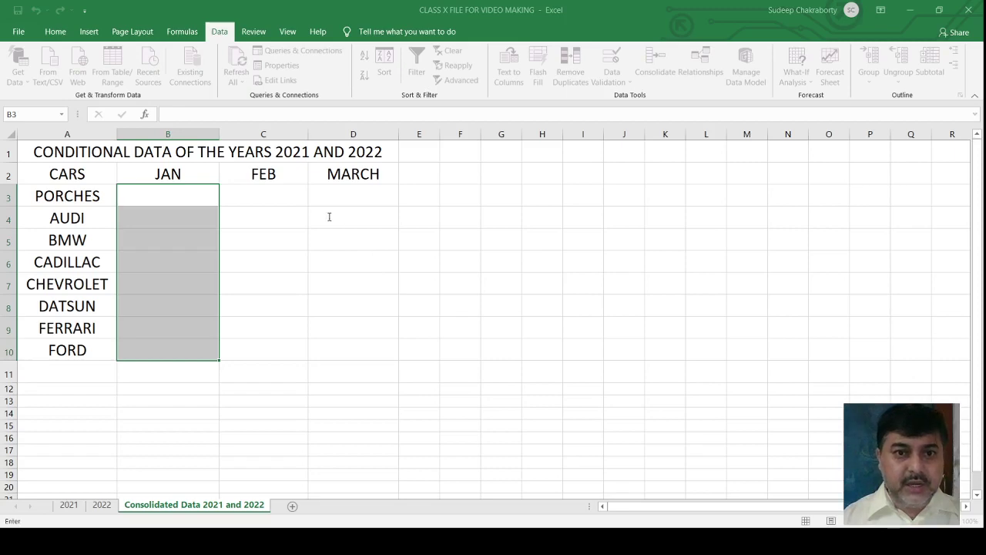
pyautogui.click(68, 505)
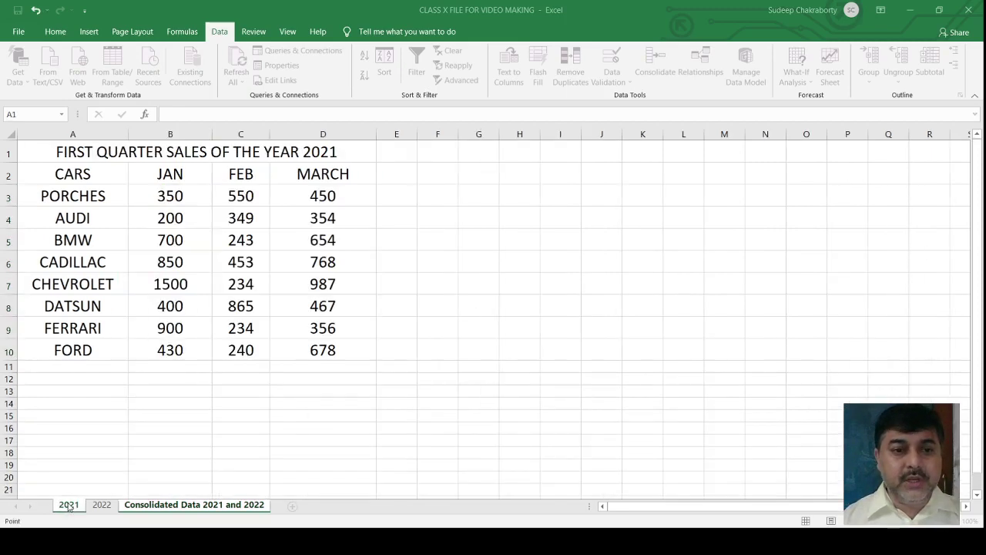
pyautogui.moveTo(177, 195); pyautogui.dragTo(174, 349)
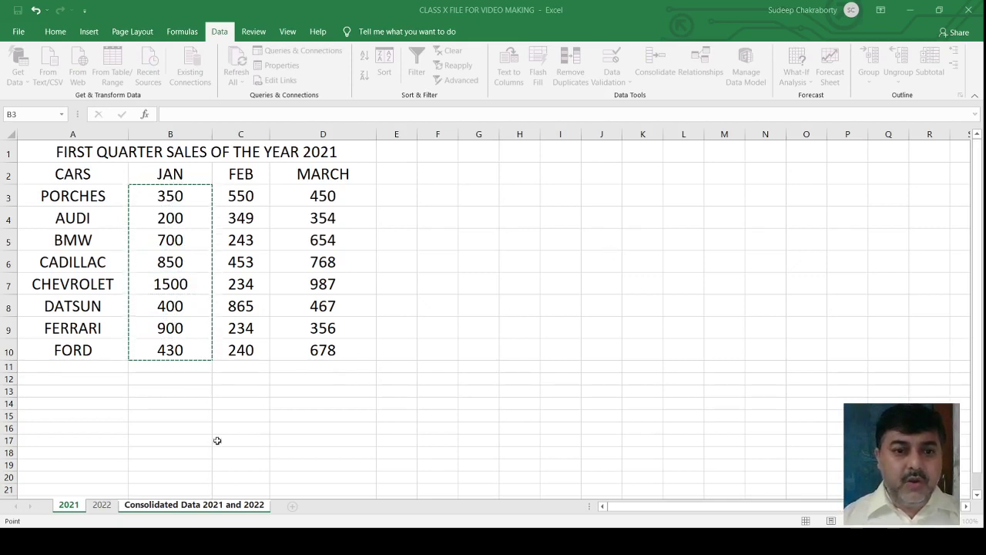
pyautogui.click(101, 504)
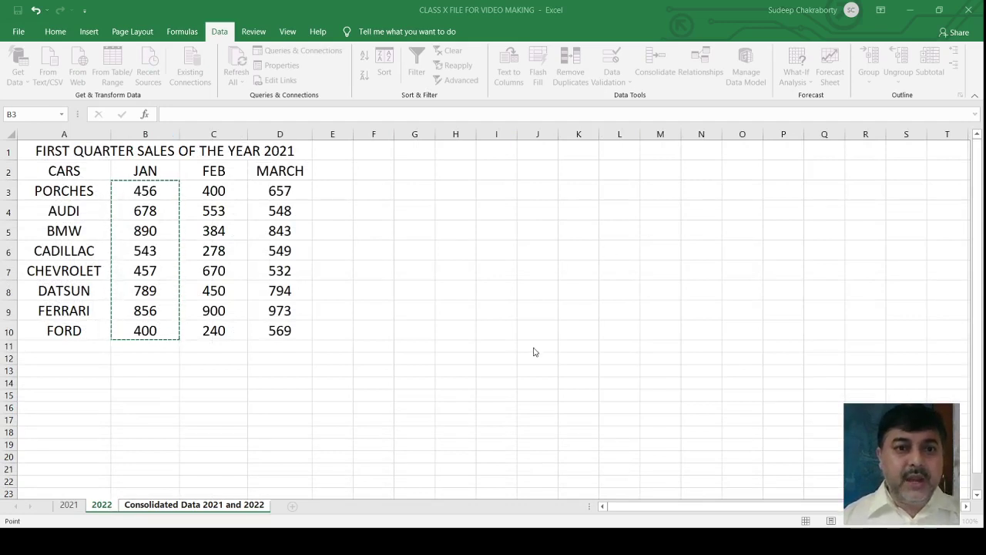
pyautogui.click(193, 505)
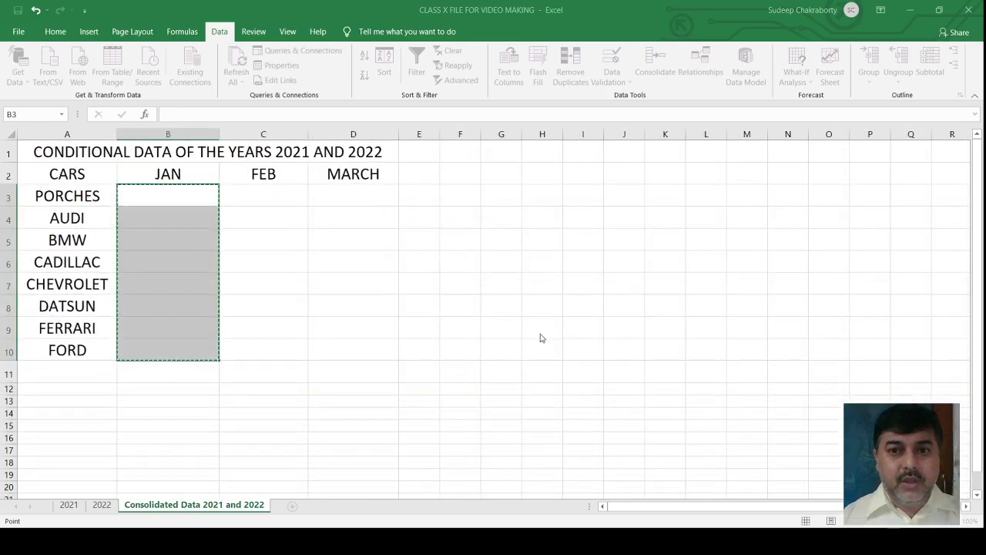
pyautogui.press('Return')
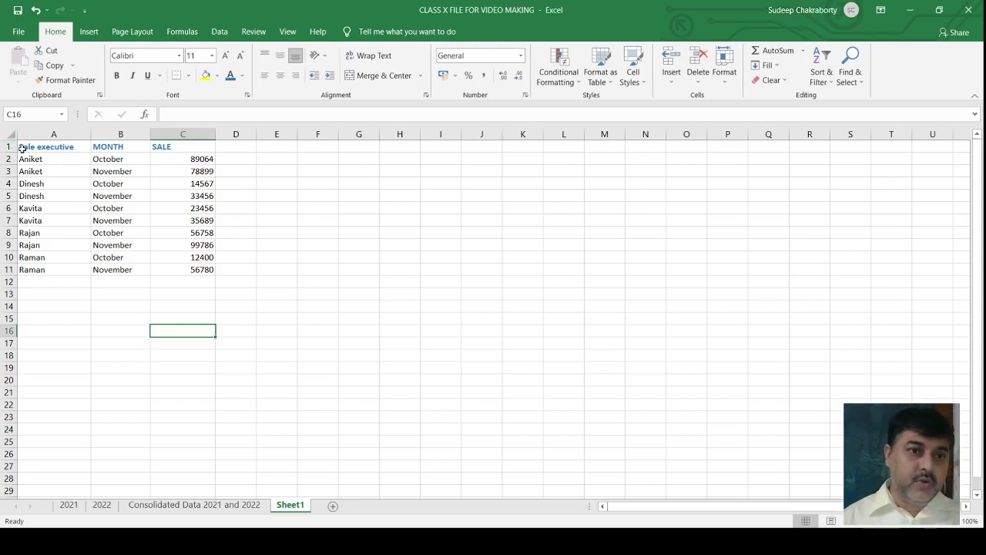
# Select the sales records A2:C11 on Sheet1 and open the Subtotal command for them
pyautogui.moveTo(24, 158); pyautogui.dragTo(192, 270)
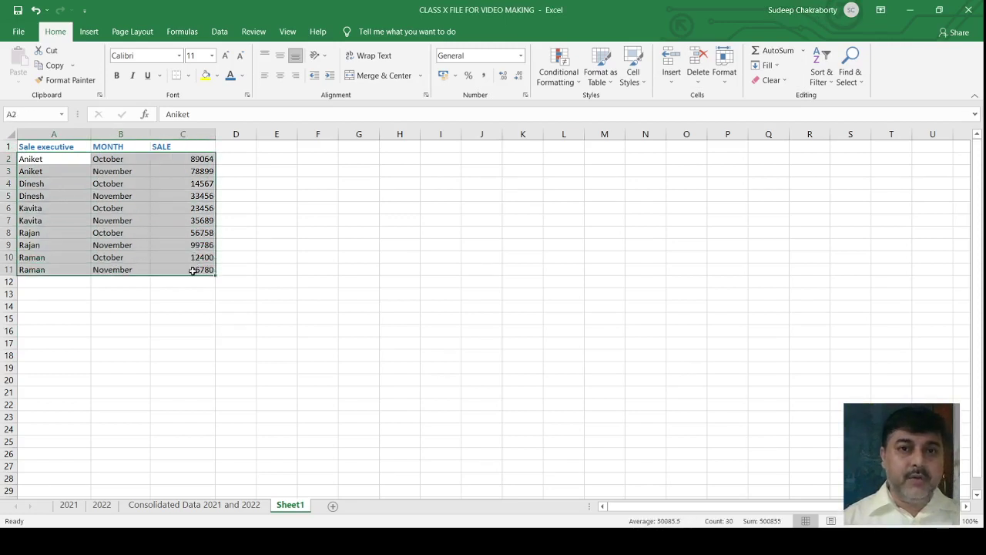
pyautogui.click(220, 34)
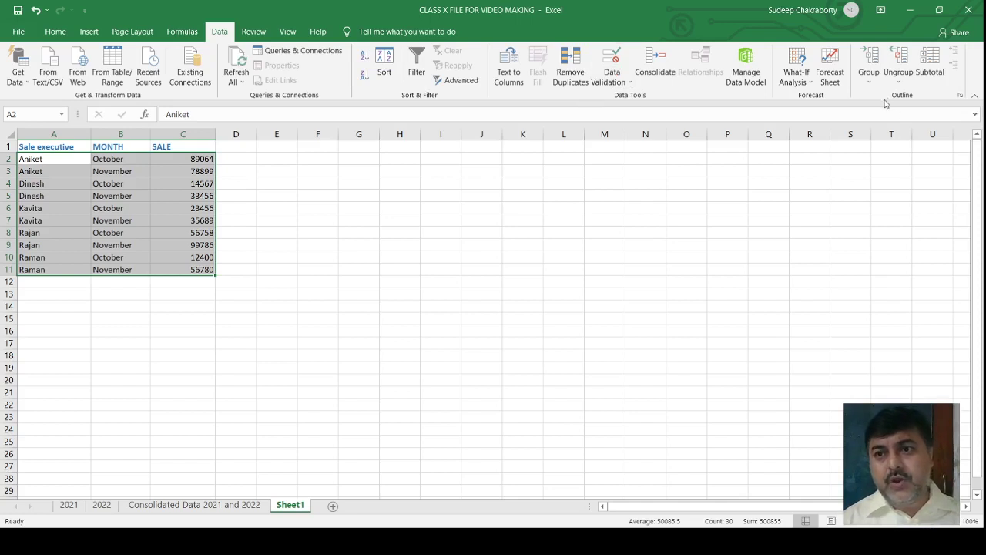
pyautogui.click(930, 72)
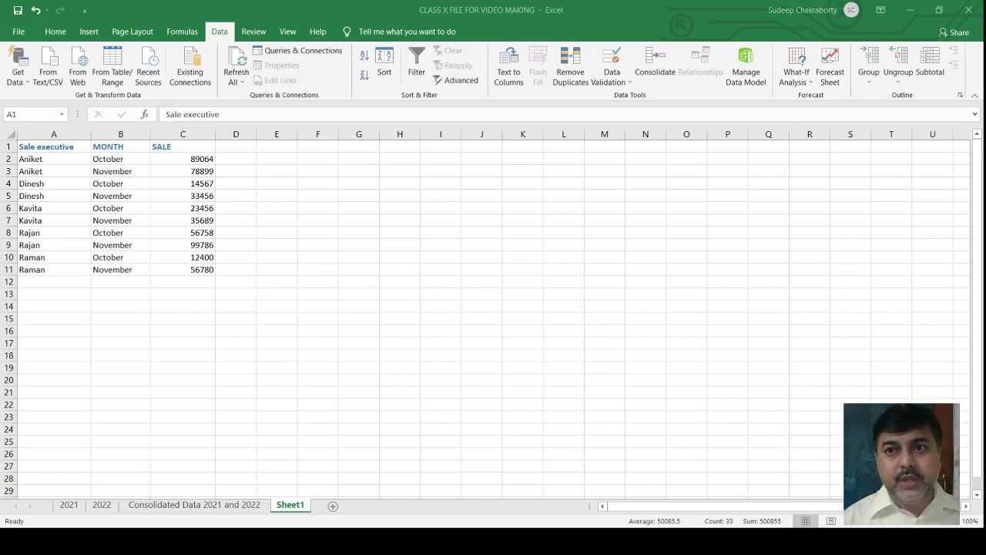
pyautogui.click(814, 12)
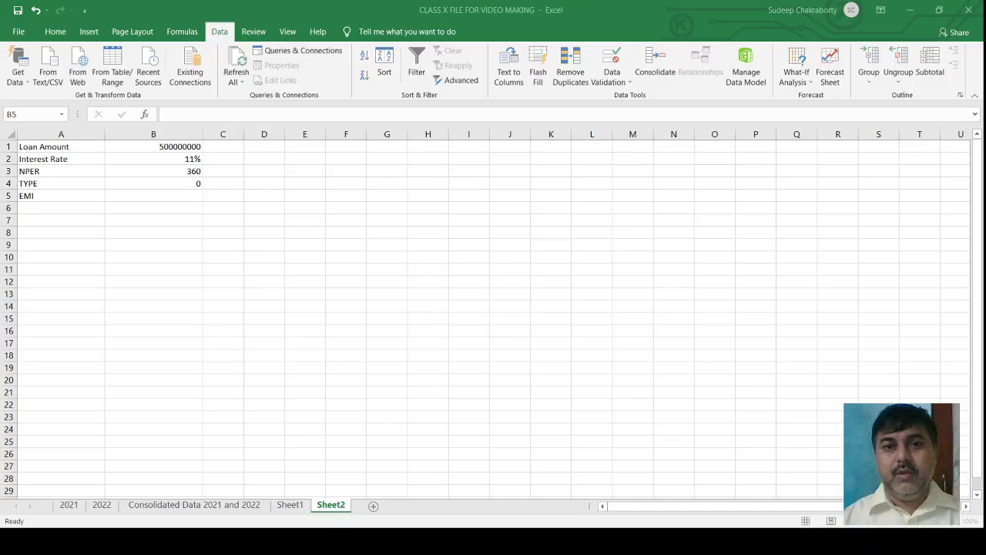
# Set the loan's interest rate in cell B2 of Sheet2 to 12%
pyautogui.click(186, 146)
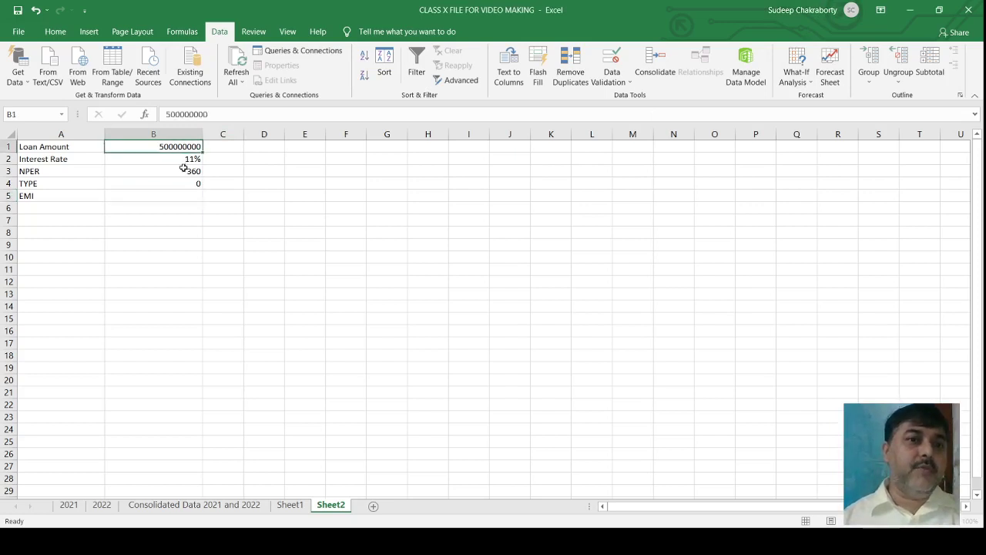
pyautogui.click(191, 160)
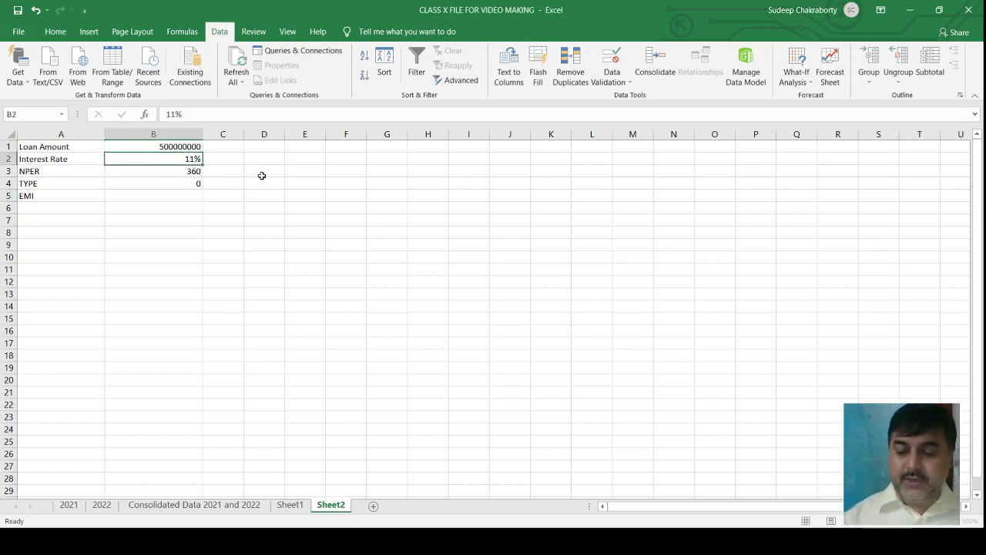
pyautogui.write('12')
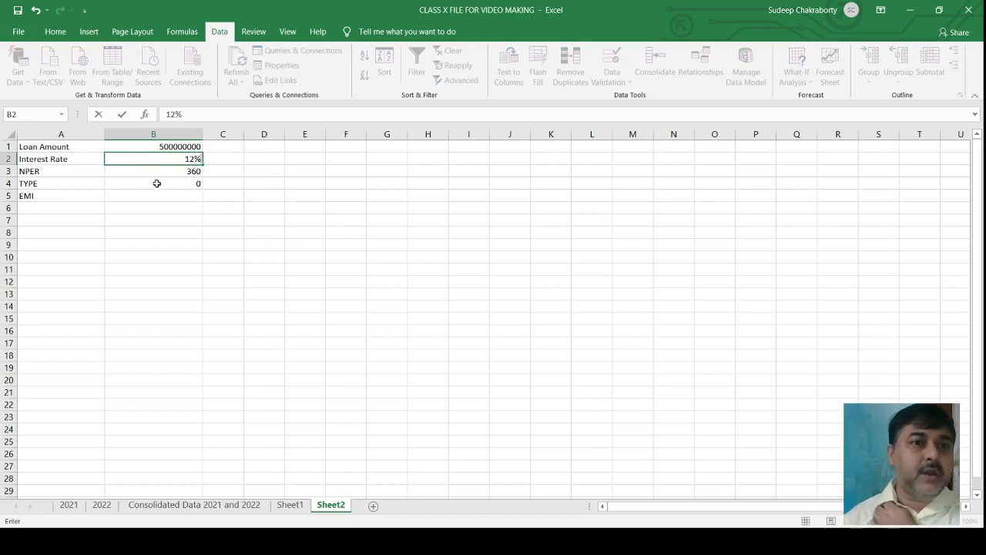
pyautogui.click(191, 174)
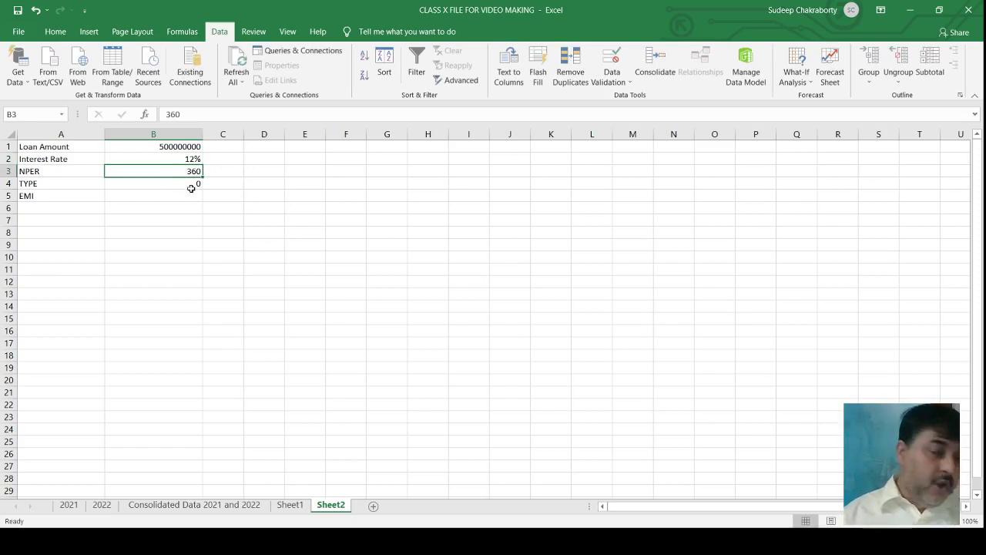
# Begin a PMT formula in the EMI cell B5 with the monthly rate B2/12 as its first argument
pyautogui.click(178, 194)
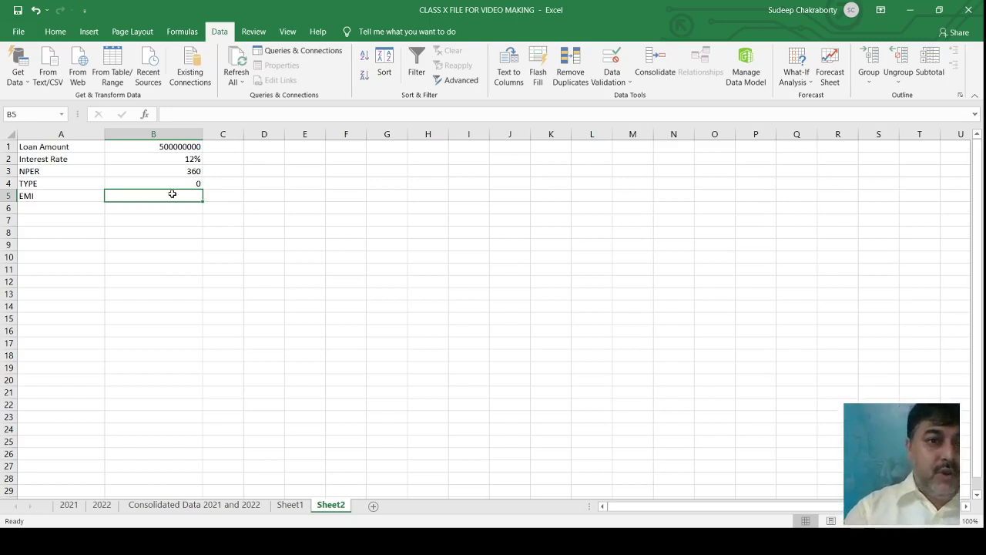
pyautogui.write('=')
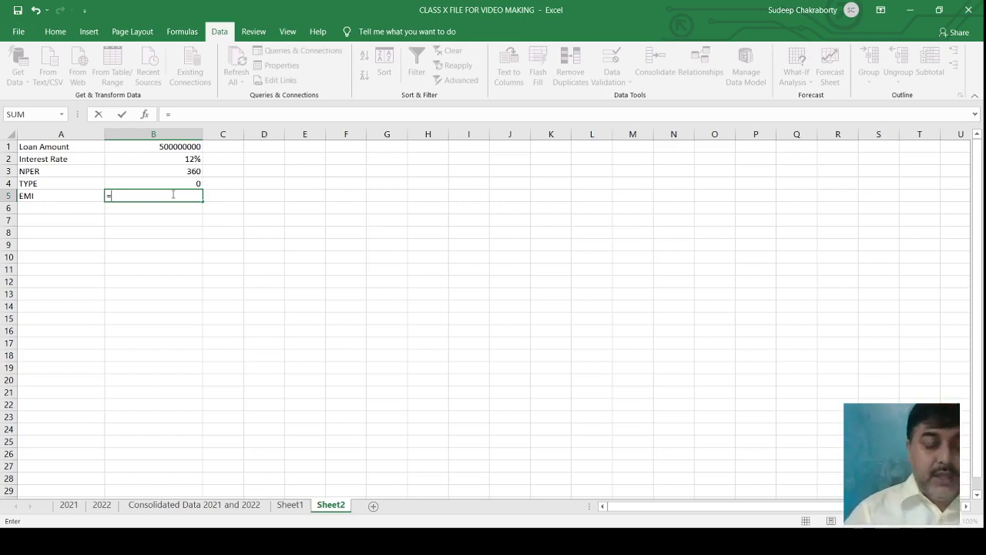
pyautogui.write('PMT')
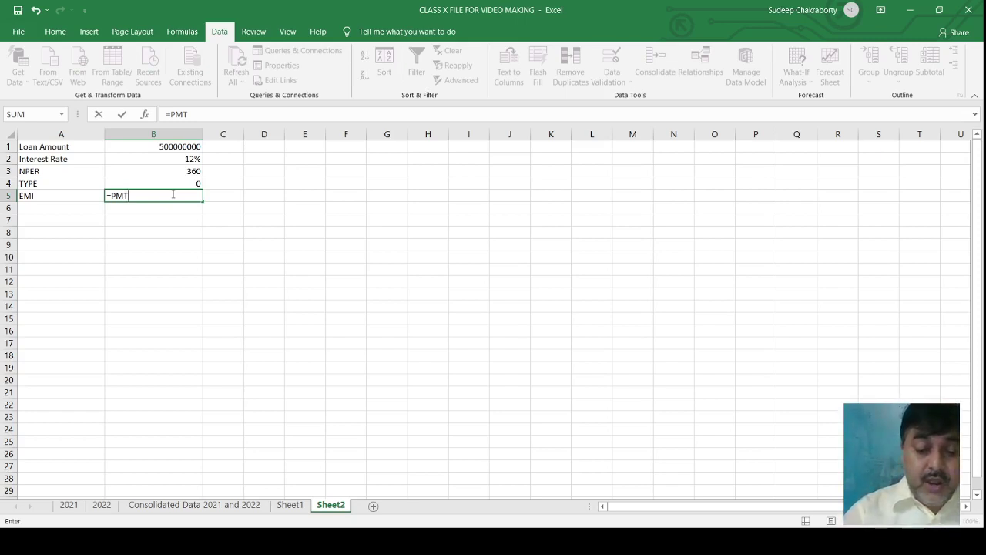
pyautogui.write('(')
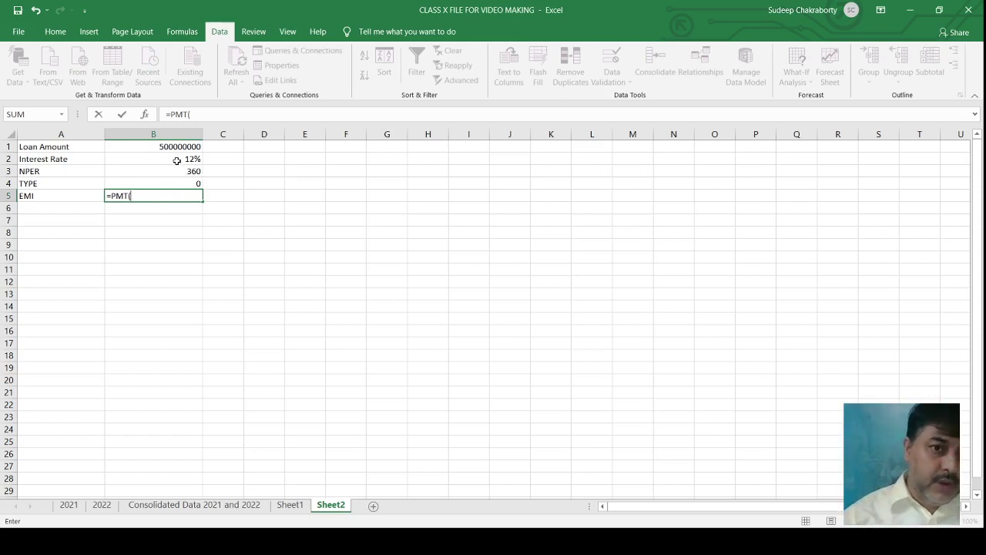
pyautogui.click(177, 160)
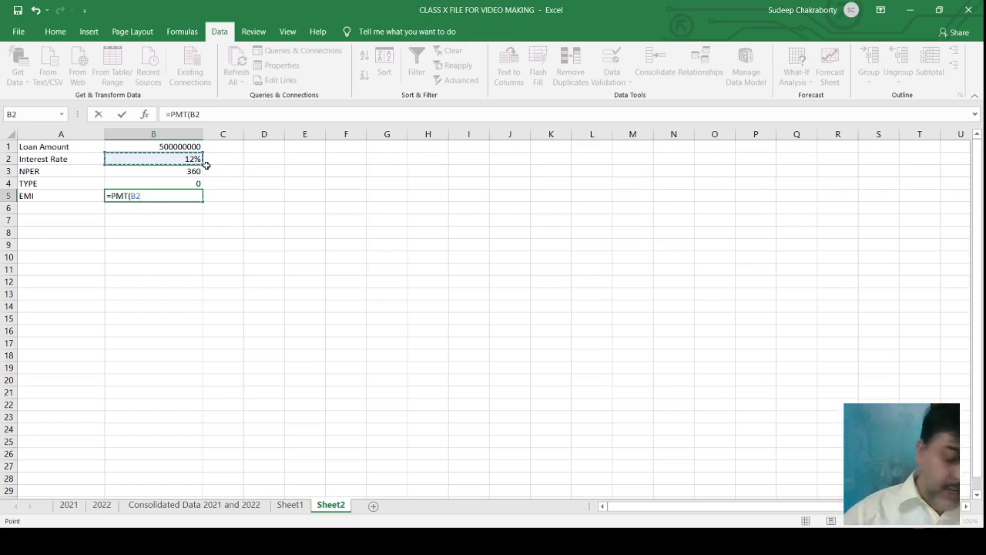
pyautogui.write('/12')
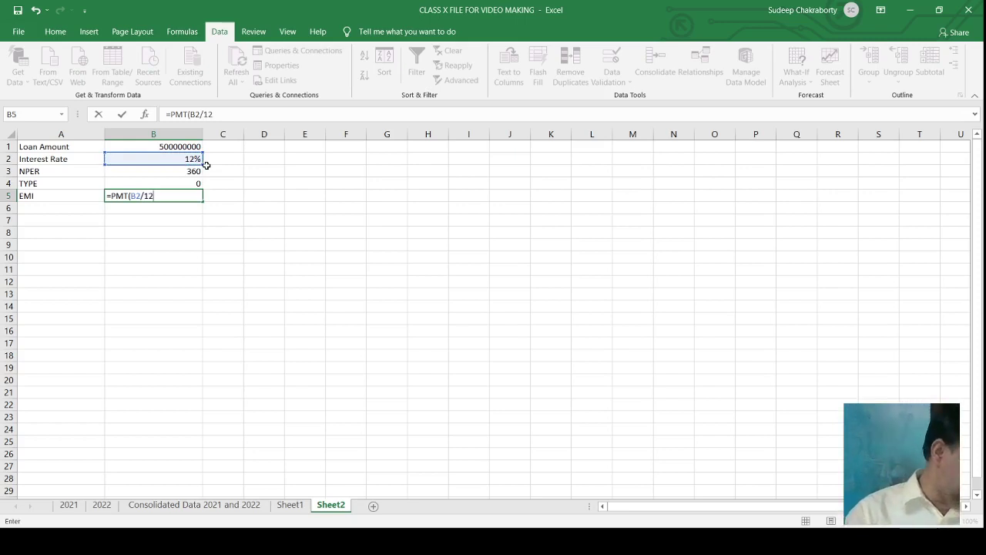
pyautogui.write(',')
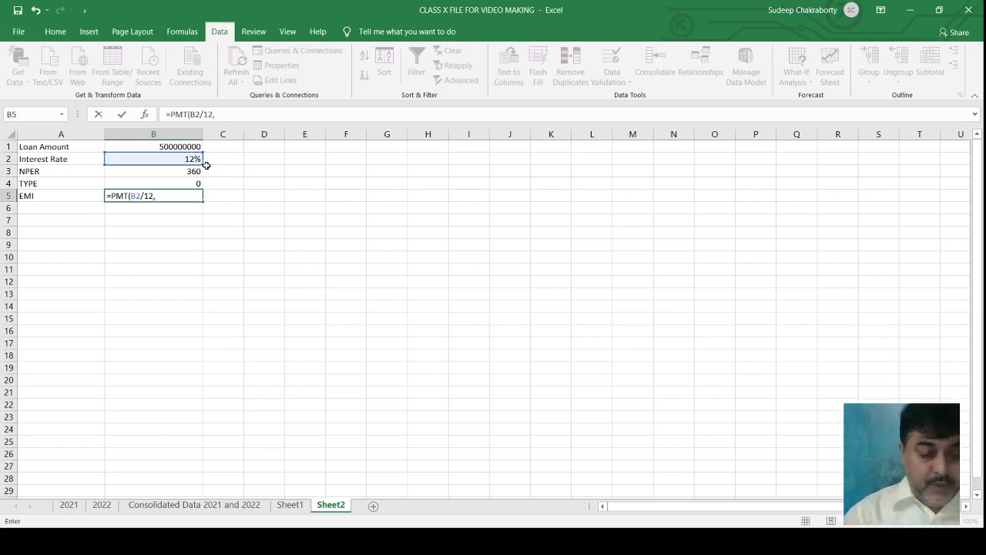
# Complete the EMI formula in B5 with B3 as periods, B1 as loan amount, future value 0 and B4 as type
pyautogui.write('B')
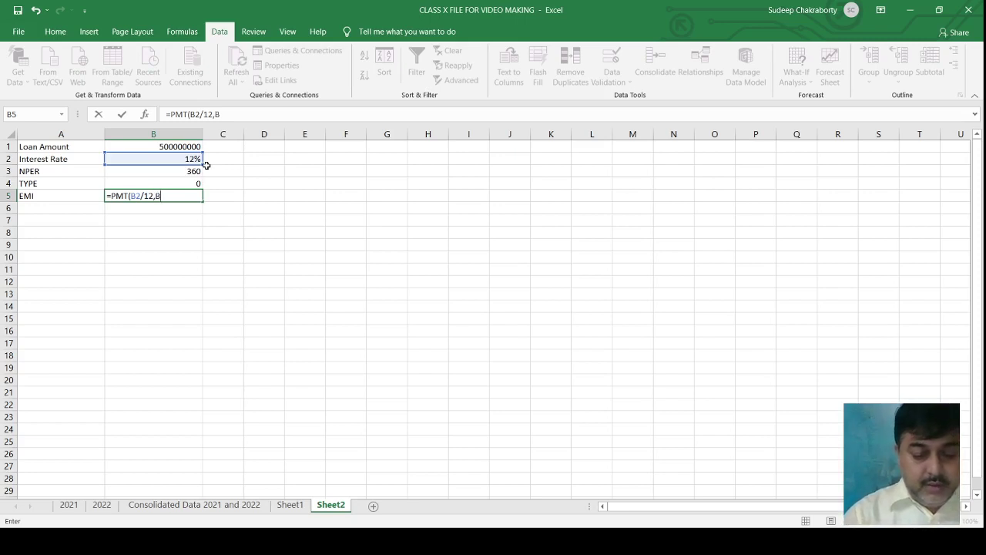
pyautogui.write('3')
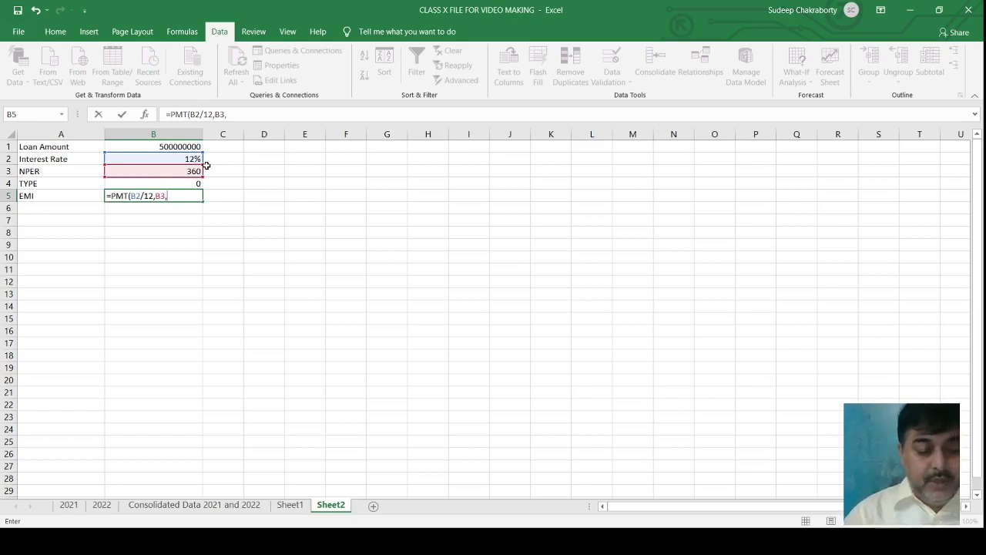
pyautogui.write(',B1,')
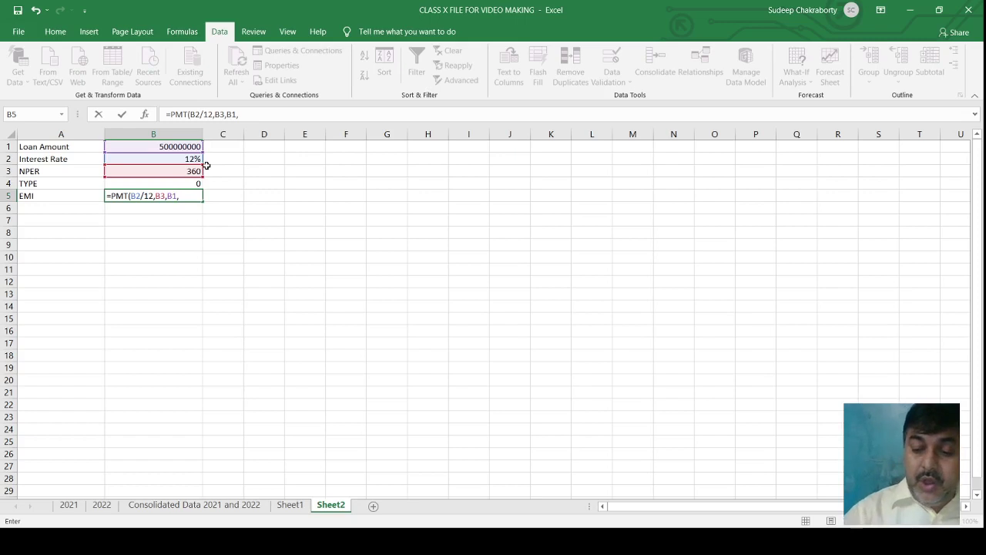
pyautogui.write('9')
pyautogui.press('BackSpace')
pyautogui.write('0,')
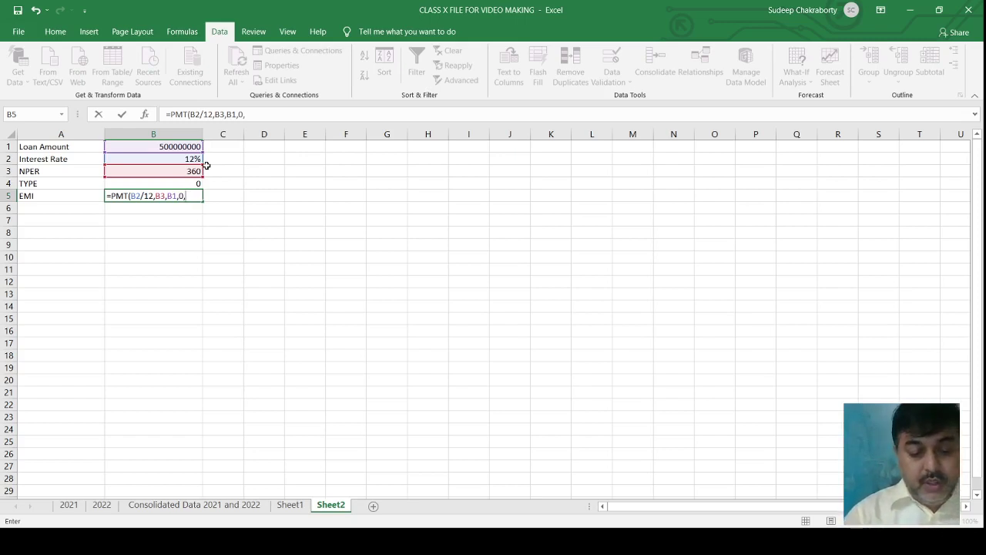
pyautogui.write('B4')
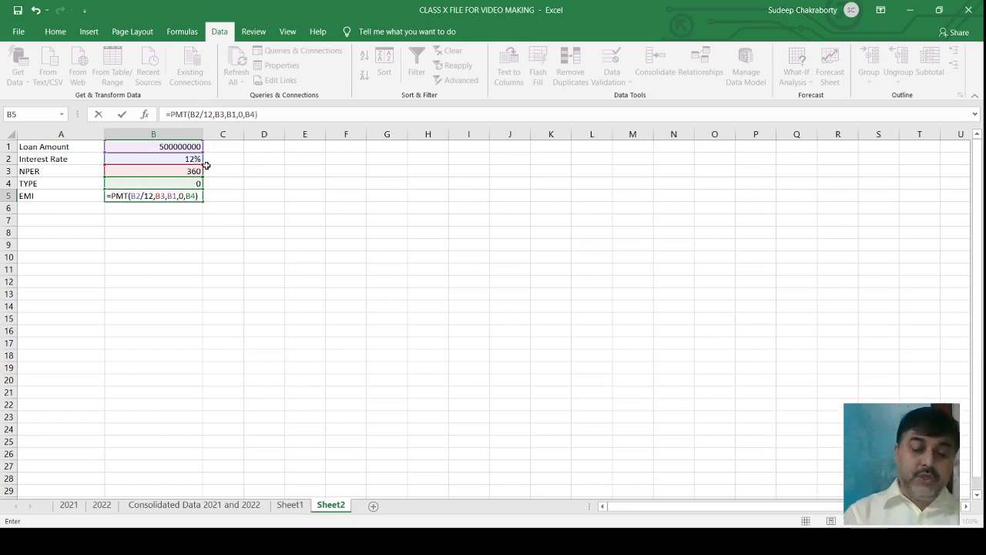
pyautogui.press('Return')
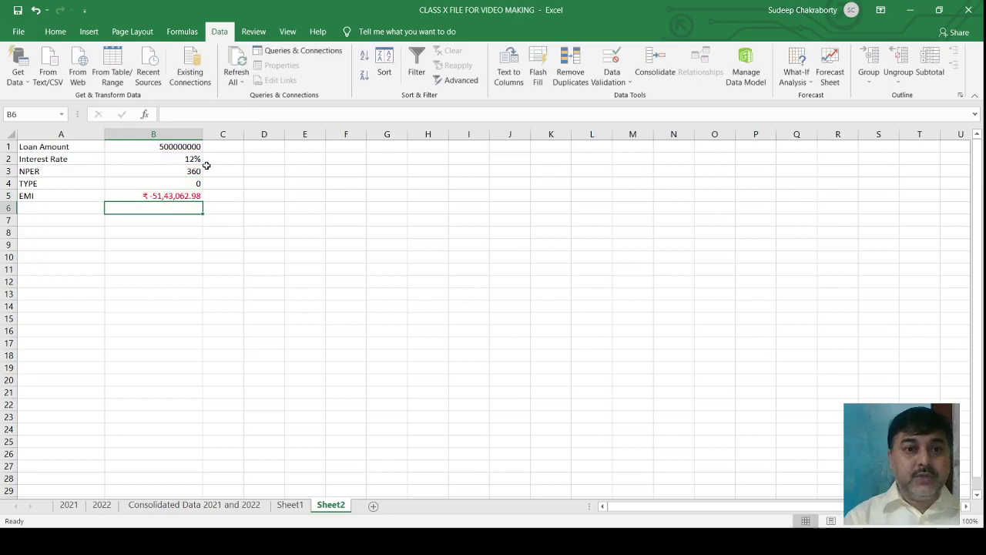
# Open the what-if Scenario Manager for the loan data on Sheet2
pyautogui.click(174, 200)
pyautogui.click(171, 205)
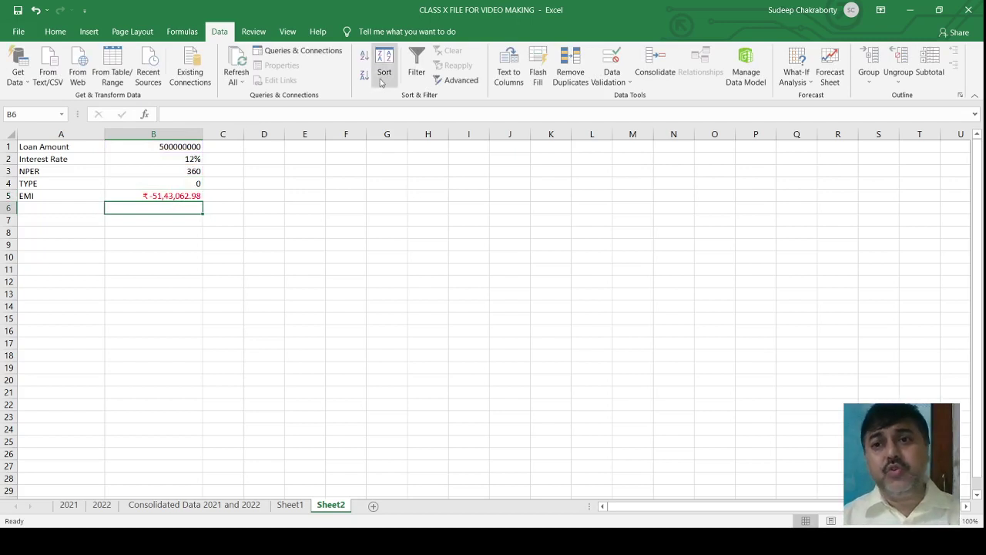
pyautogui.click(812, 86)
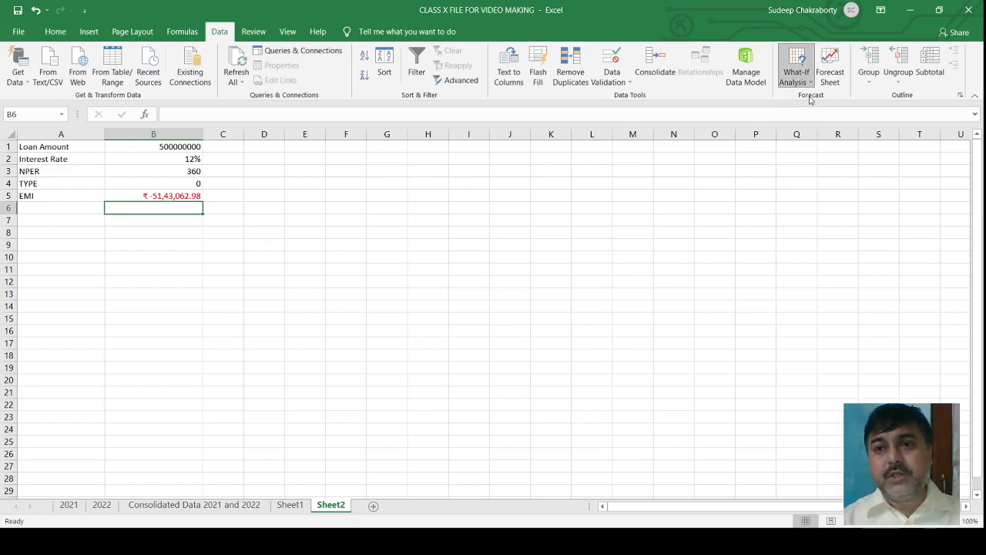
pyautogui.click(810, 98)
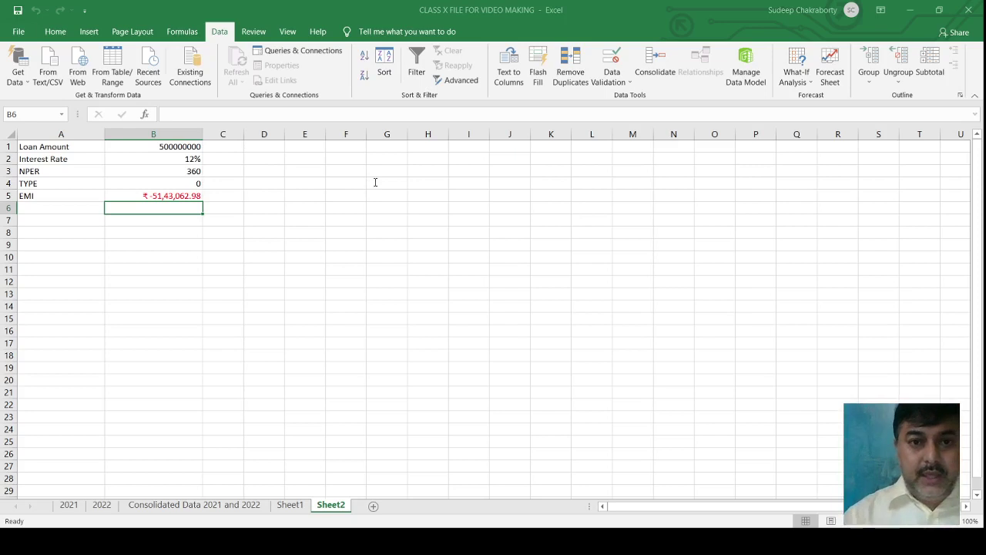
pyautogui.press('BackSpace')
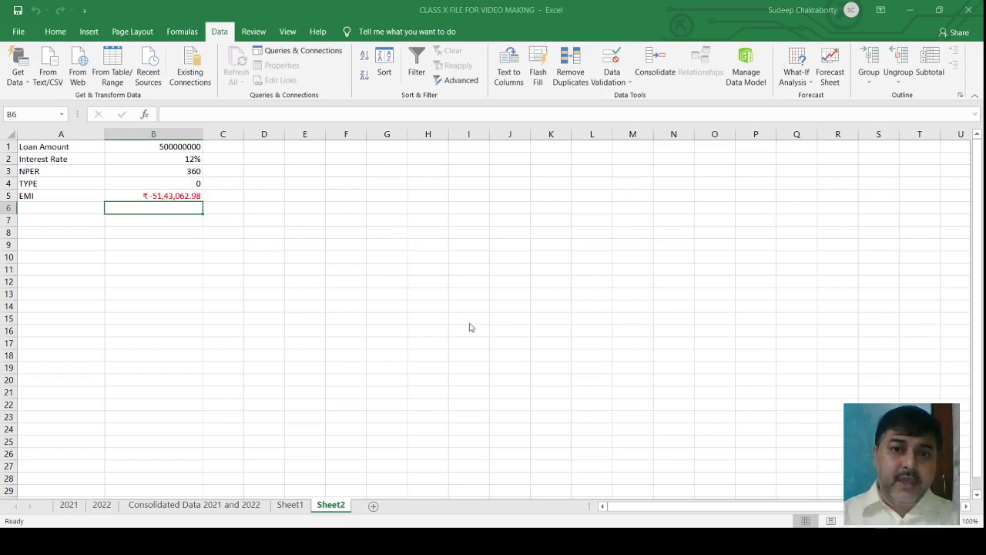
# Apply the loan's what-if scenarios in turn, switching the interest rate in B2 to 11% and 90%
pyautogui.hotkey('ctrl', 'z')
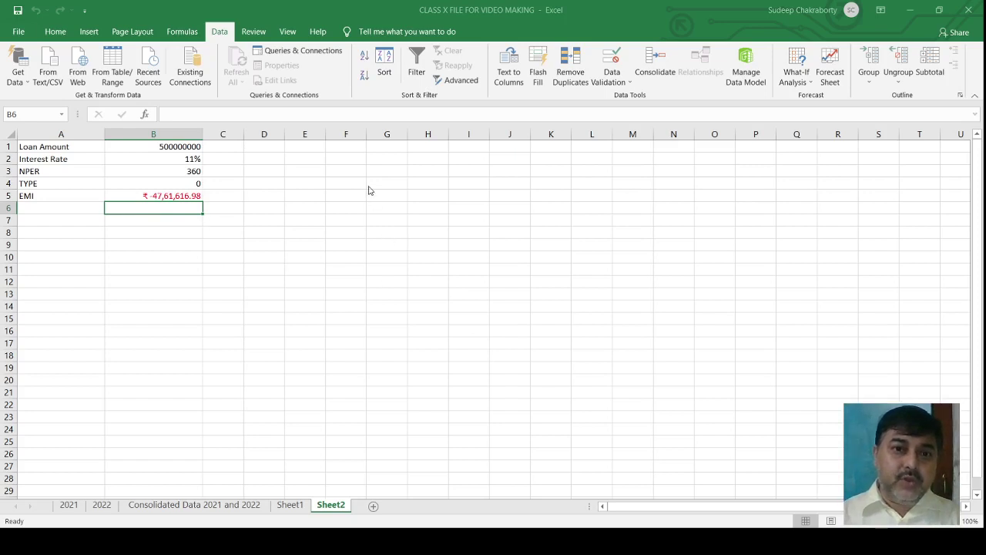
pyautogui.hotkey('ctrl', 'z')
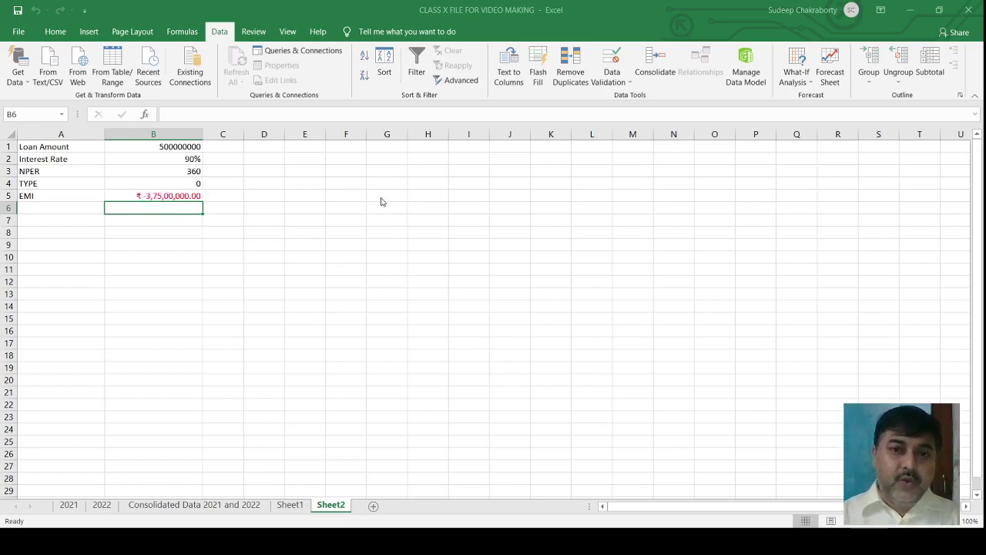
pyautogui.hotkey('ctrl', 'z')
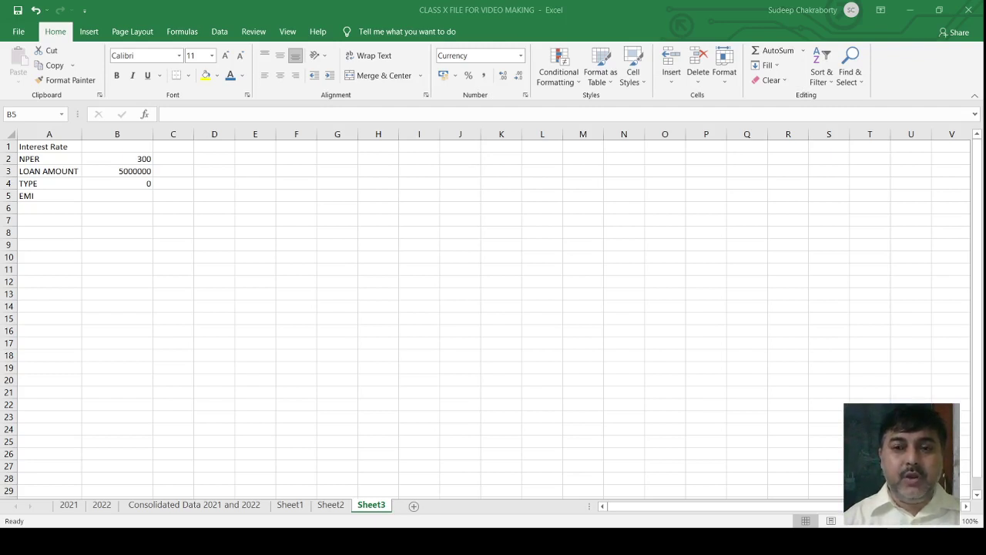
# Begin a PMT formula in the EMI cell B5 of Sheet3 with the monthly rate B1/12 as its first argument
pyautogui.click(117, 196)
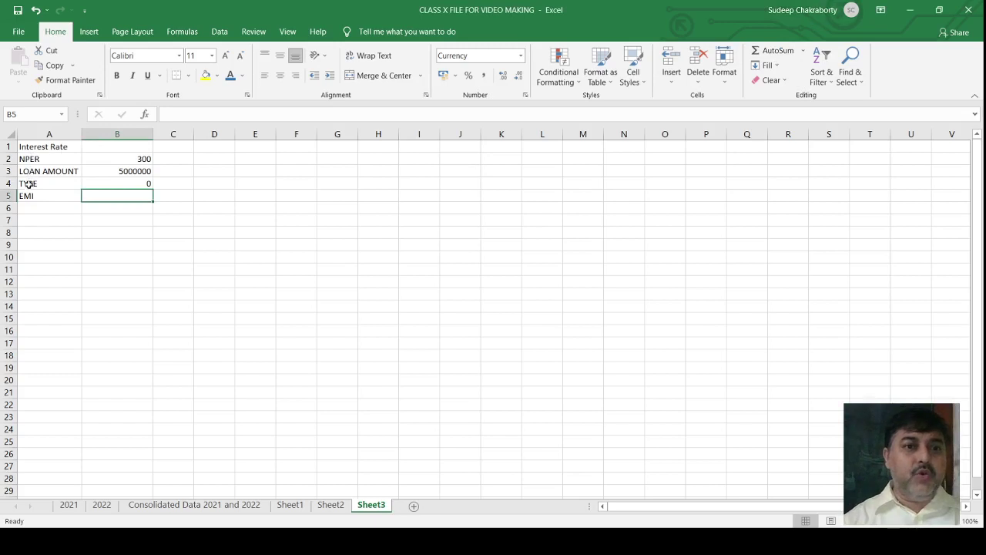
pyautogui.doubleClick(104, 202)
pyautogui.write('=')
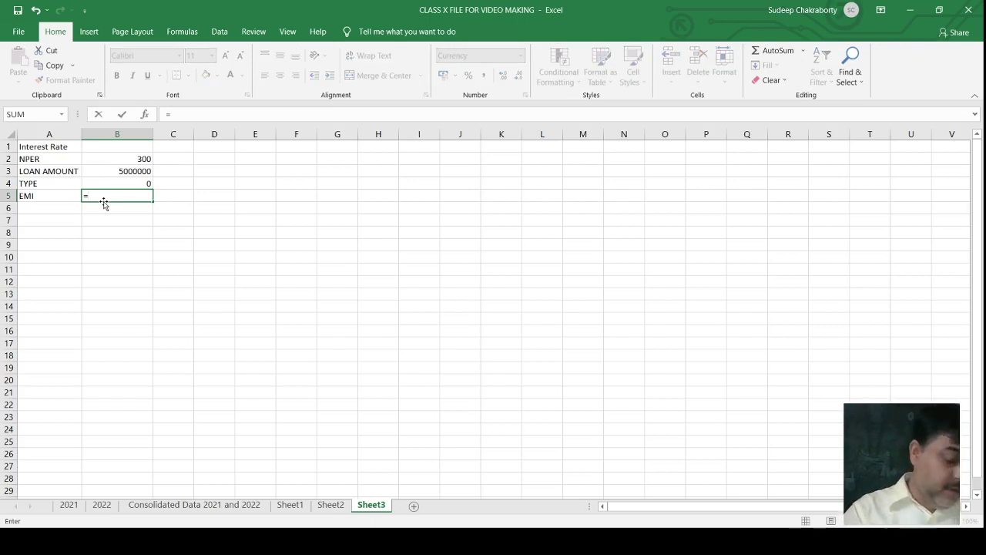
pyautogui.write('PM')
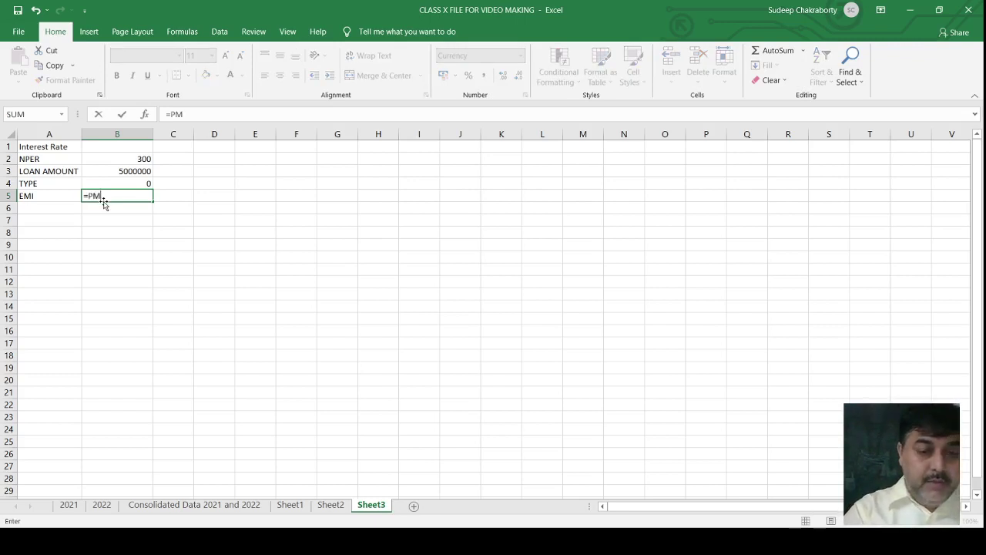
pyautogui.write('T')
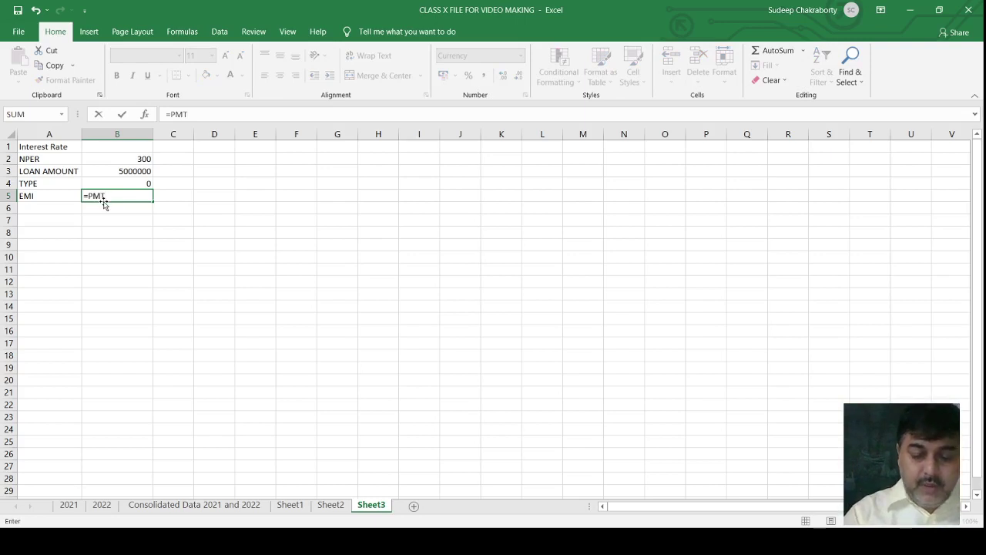
pyautogui.write('(')
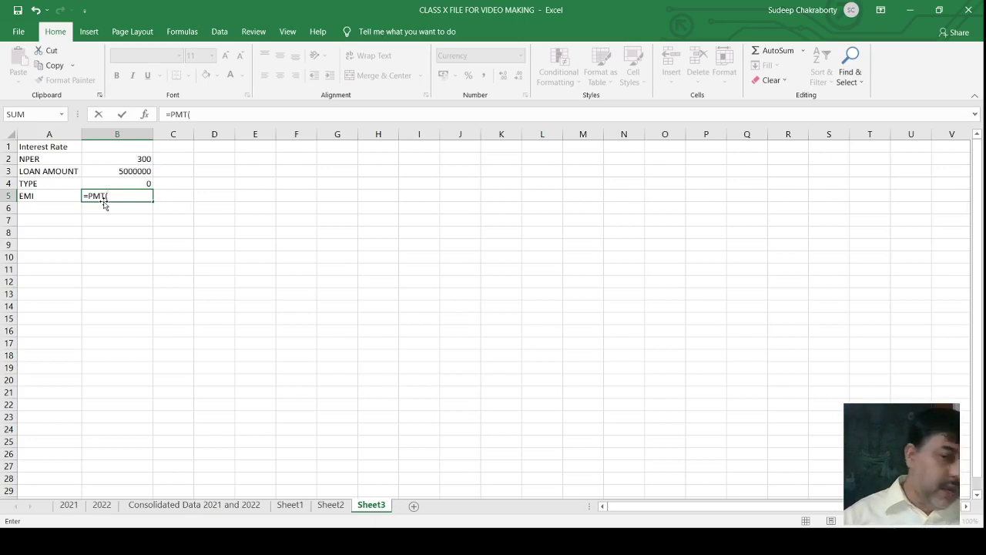
pyautogui.click(128, 150)
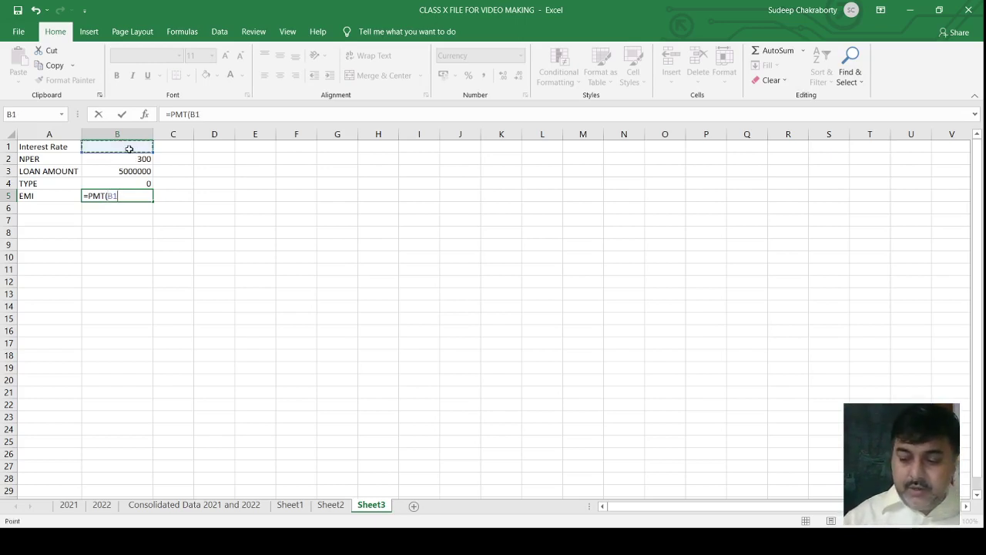
pyautogui.write('/12')
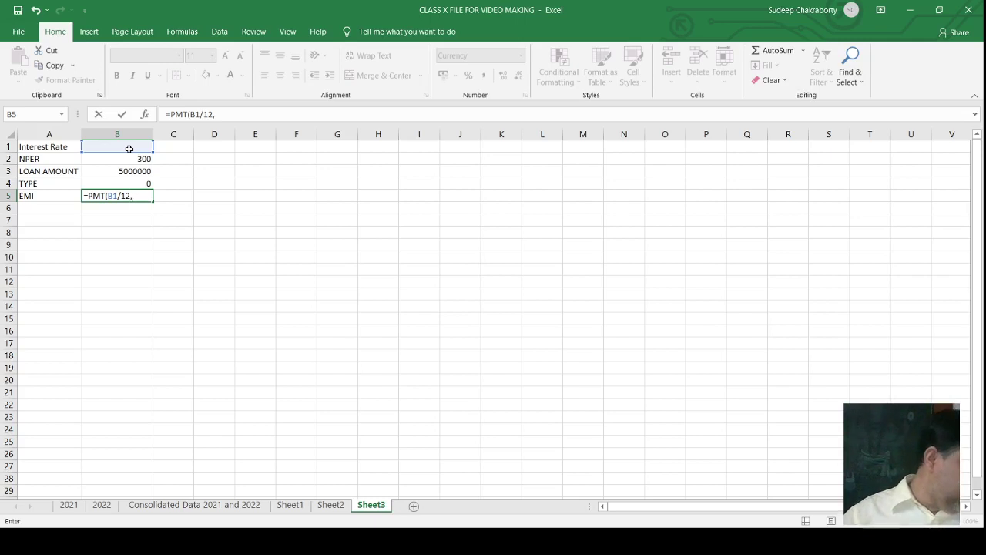
pyautogui.write(',')
# Finish the PMT formula on Sheet3 with B2 as periods, B3 as loan amount, future value 0 and B4 as type
pyautogui.click(118, 159)
pyautogui.write(',')
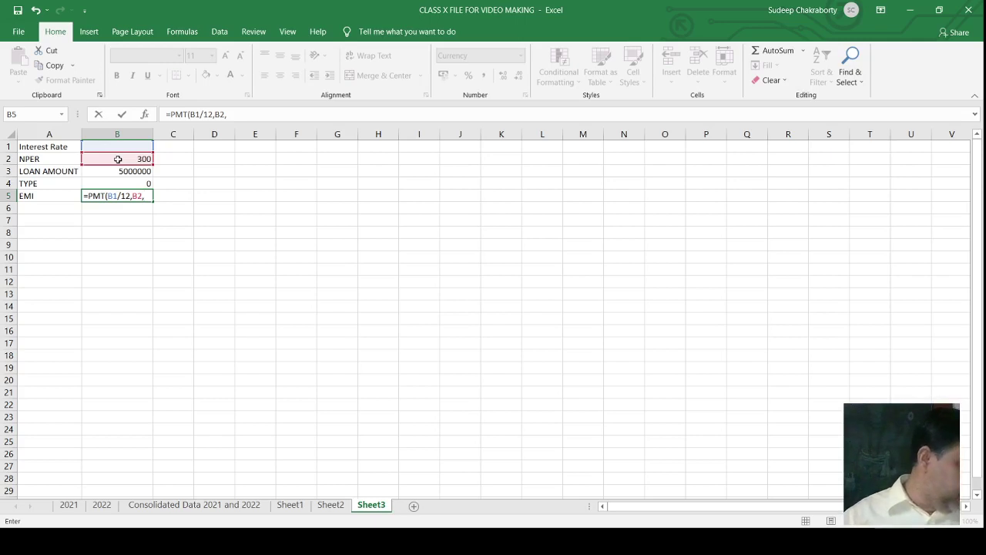
pyautogui.click(122, 173)
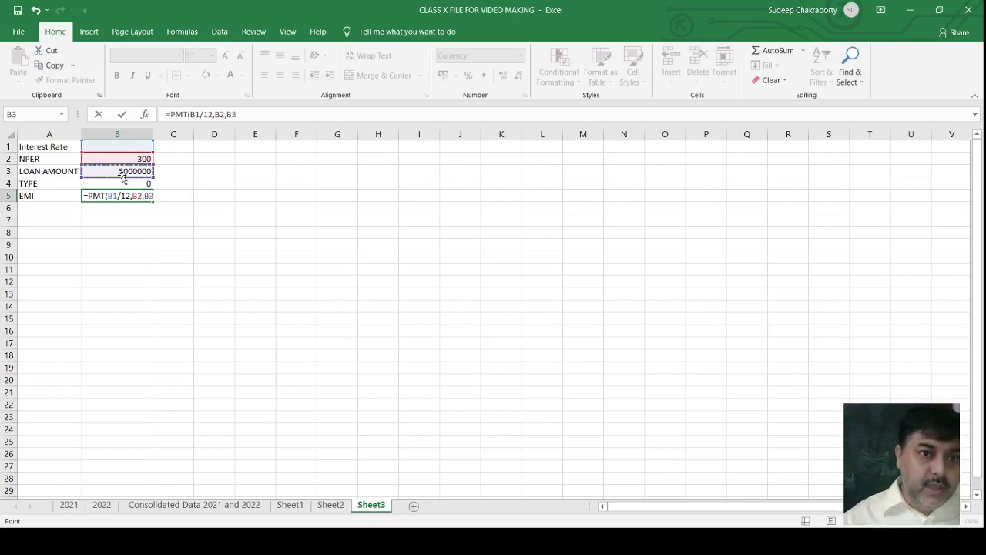
pyautogui.write(',')
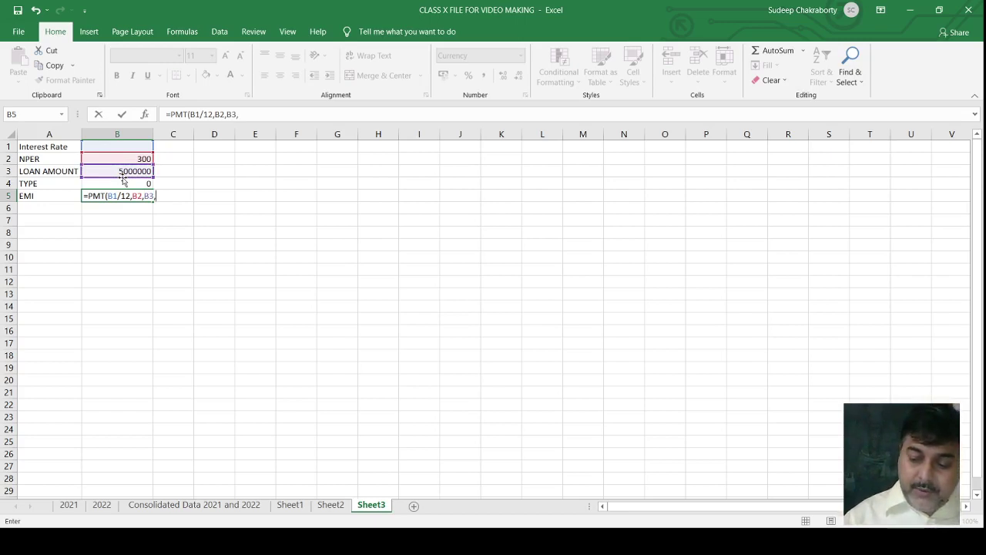
pyautogui.write('0,B')
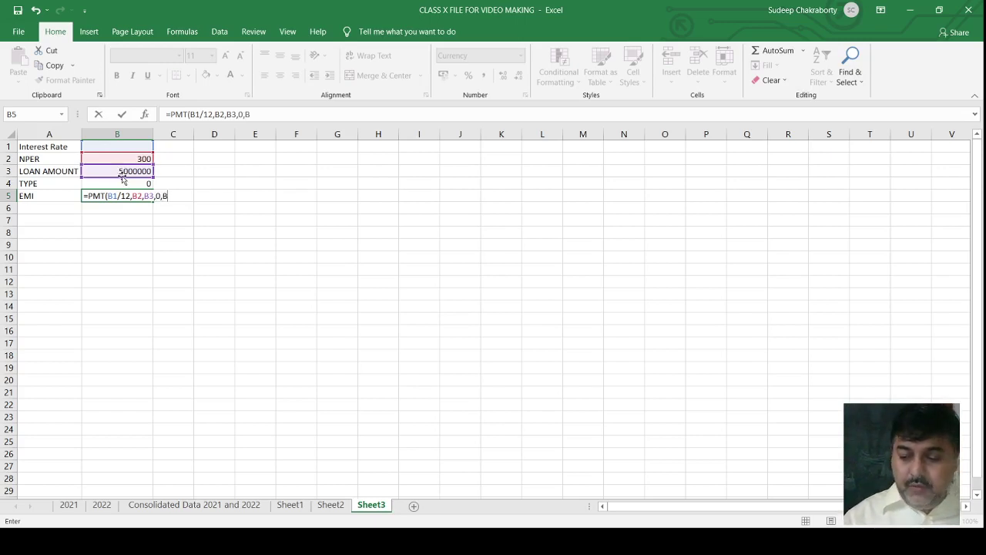
pyautogui.click(124, 179)
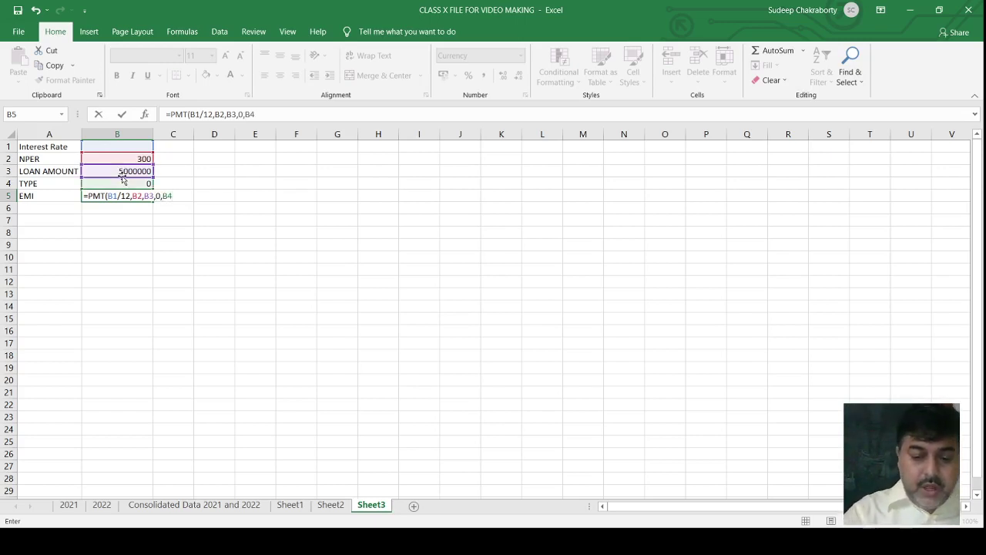
pyautogui.write(')')
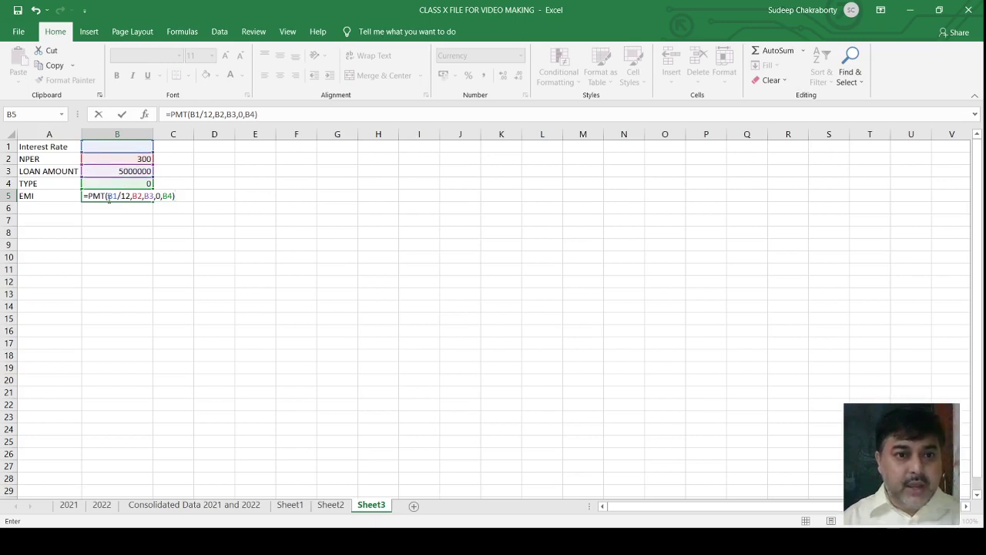
pyautogui.press('Return')
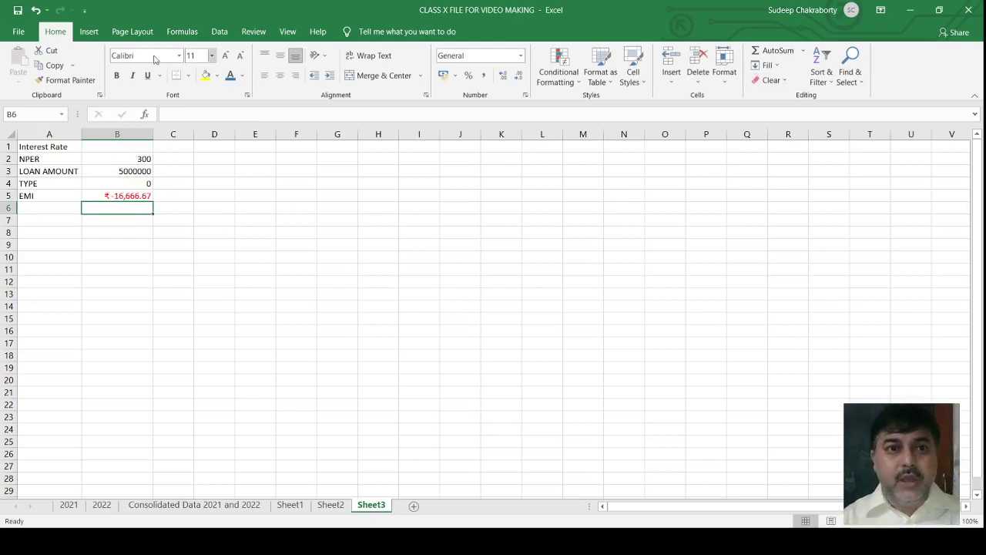
# Run Goal Seek on the EMI cell B5 of Sheet3, using the empty interest rate cell B1 as the changing cell
pyautogui.click(220, 33)
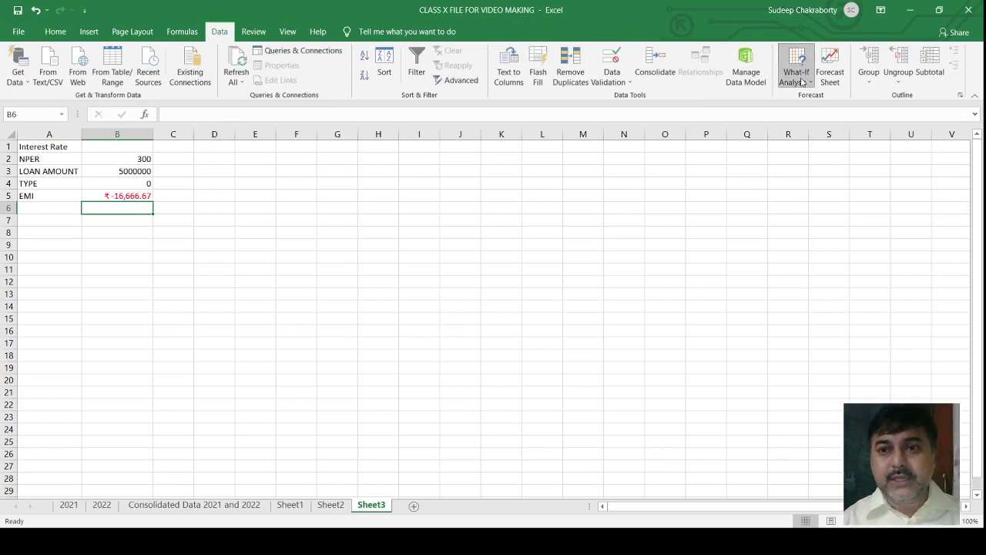
pyautogui.click(804, 118)
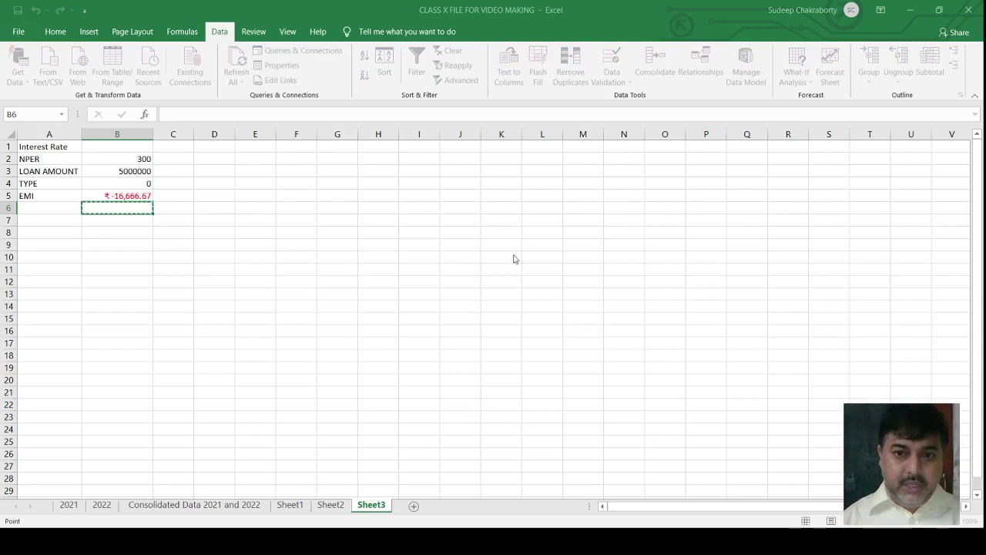
pyautogui.click(127, 196)
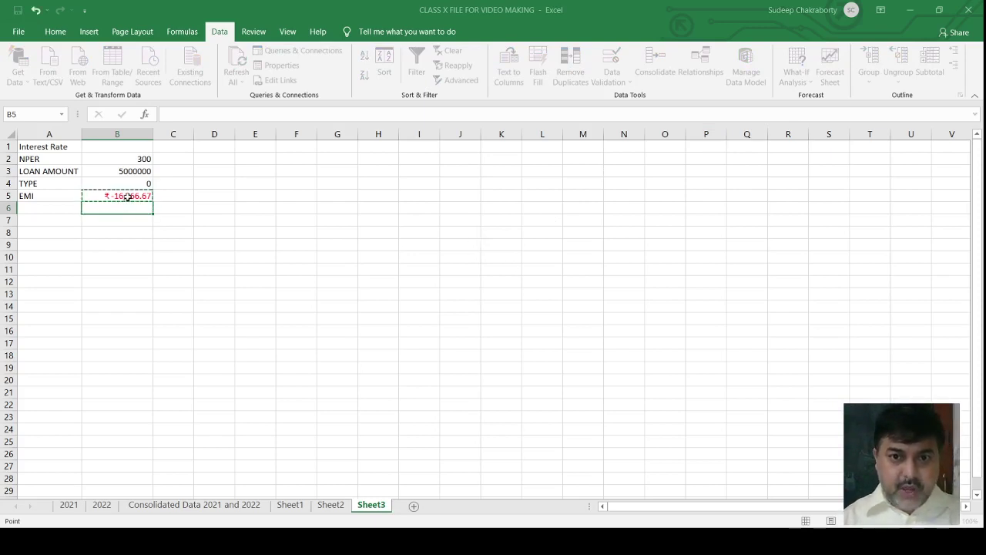
pyautogui.click(528, 246)
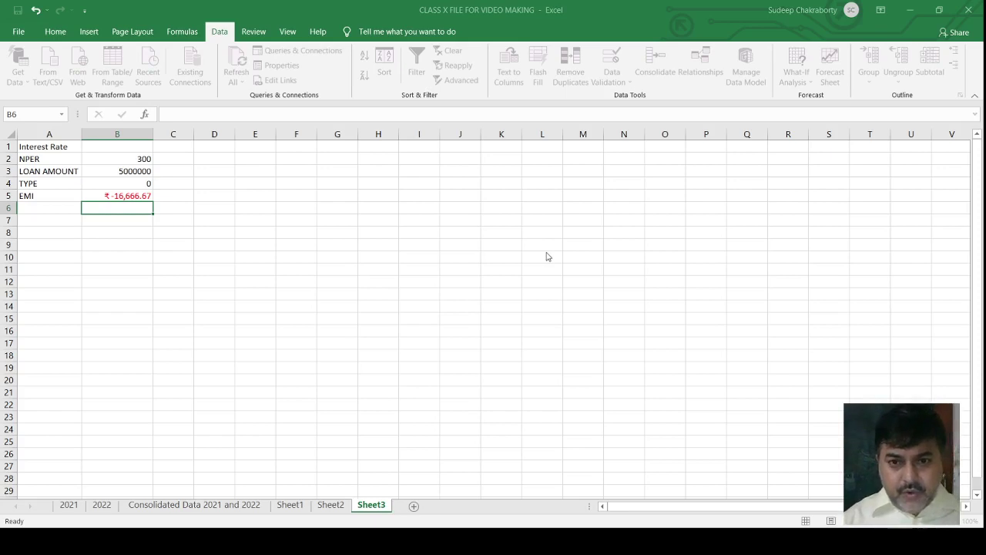
pyautogui.click(536, 260)
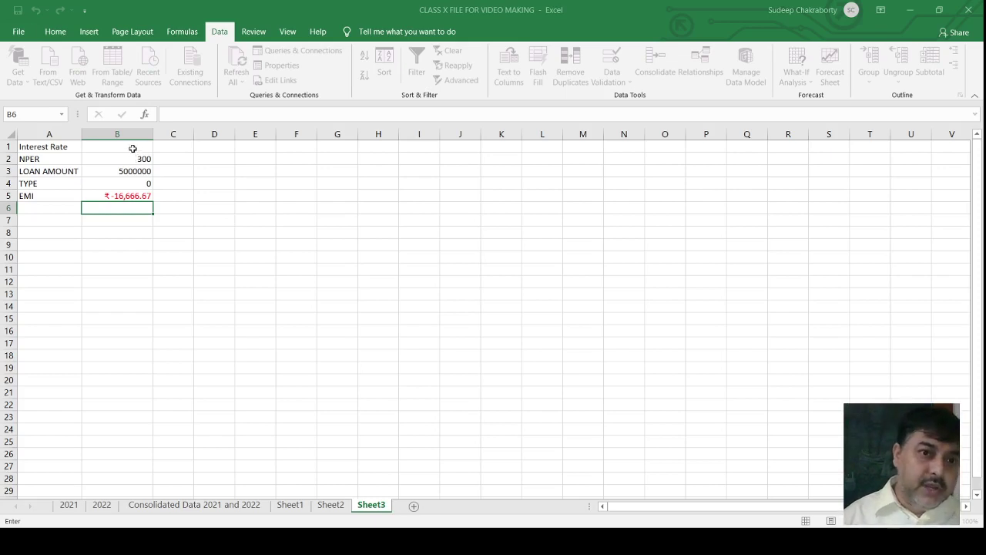
pyautogui.click(133, 147)
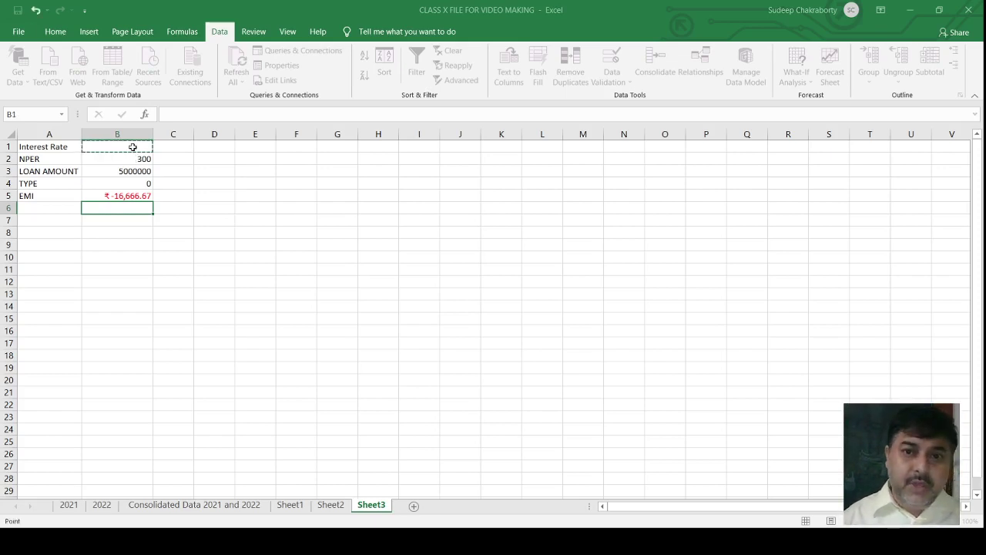
pyautogui.click(504, 281)
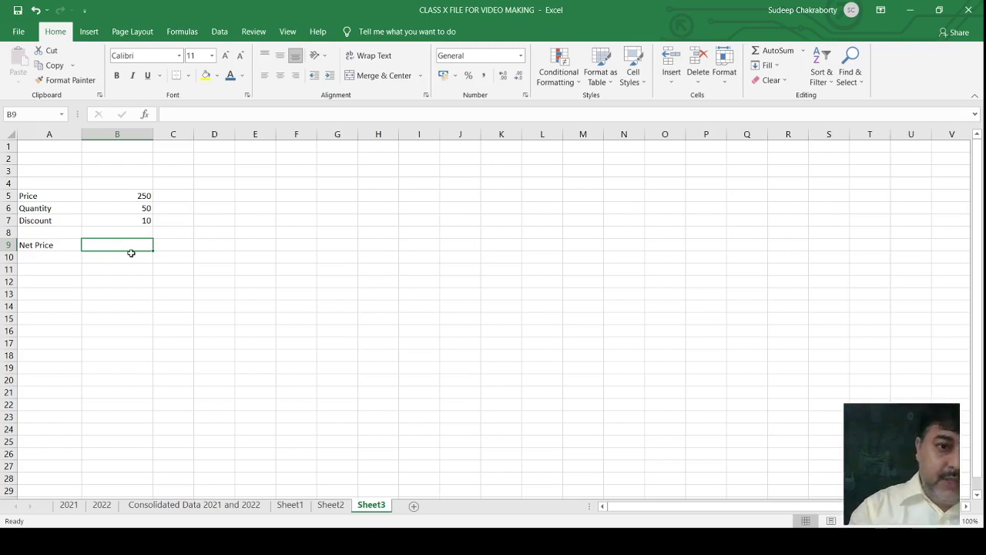
# Begin the Net Price formula in B9 of Sheet3 with price times quantity, (B5*B6)
pyautogui.write('=')
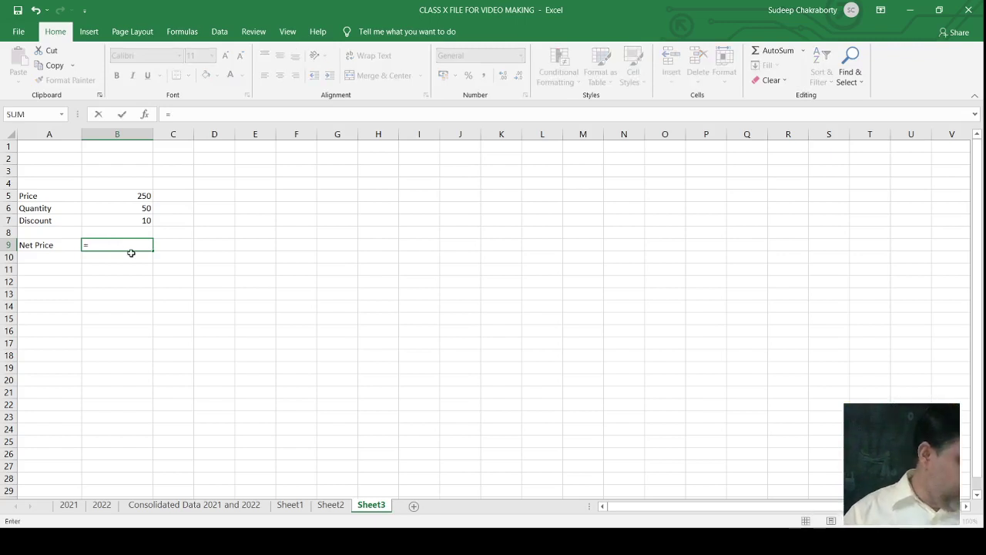
pyautogui.write('(B')
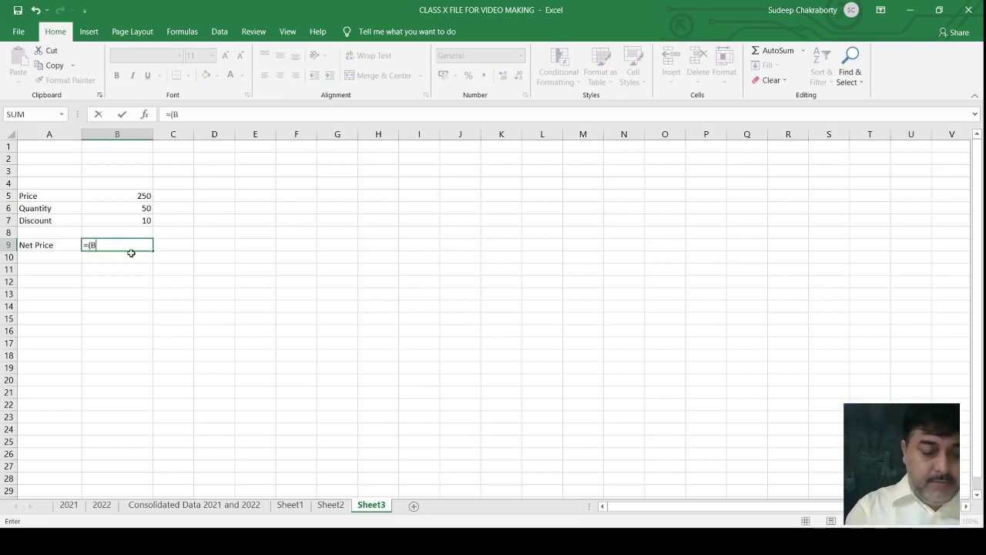
pyautogui.write('3')
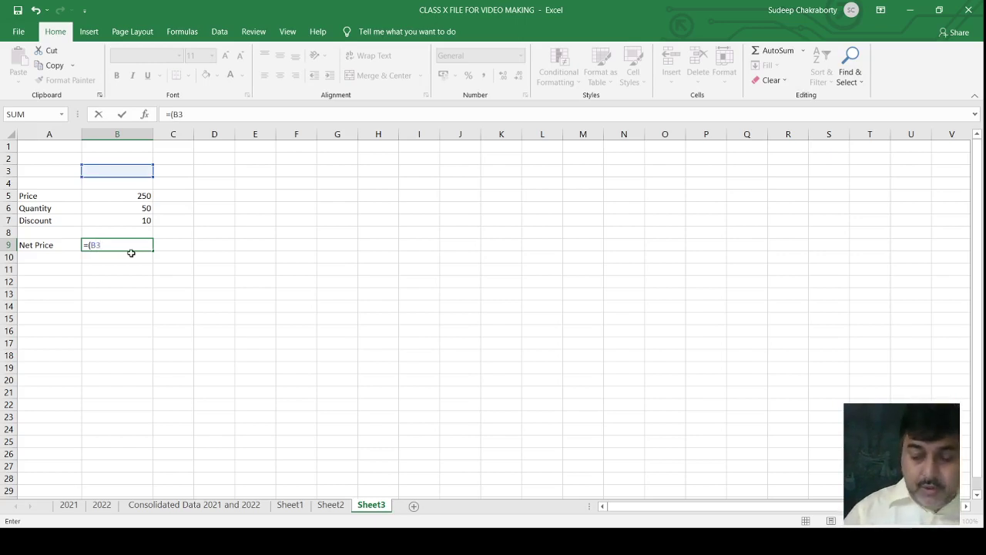
pyautogui.write('*')
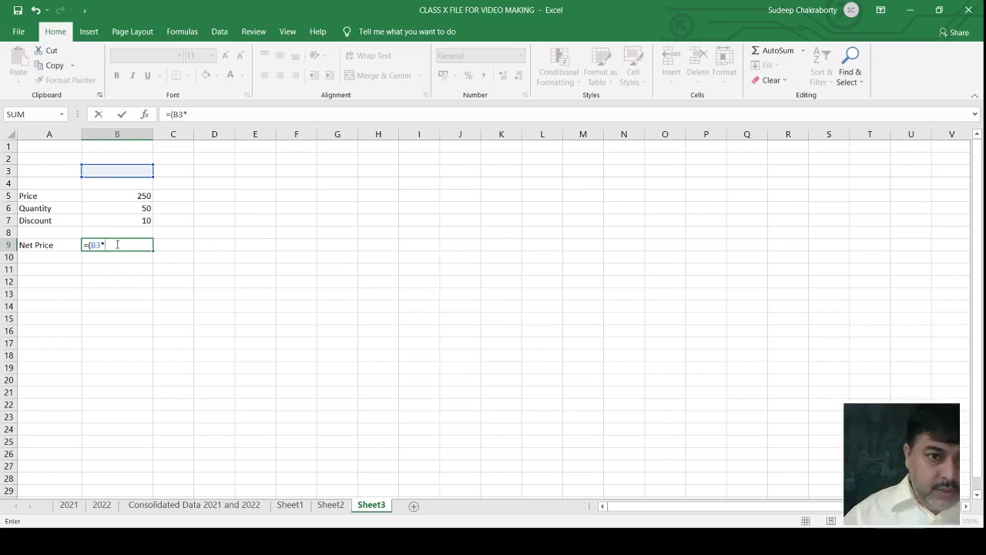
pyautogui.press('BackSpace')
pyautogui.press('BackSpace')
pyautogui.press('BackSpace')
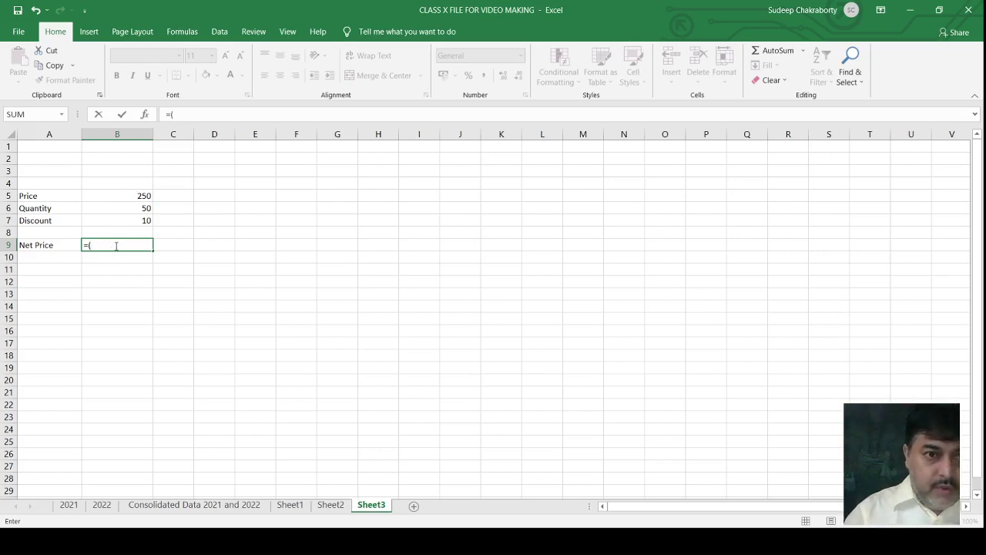
pyautogui.click(136, 196)
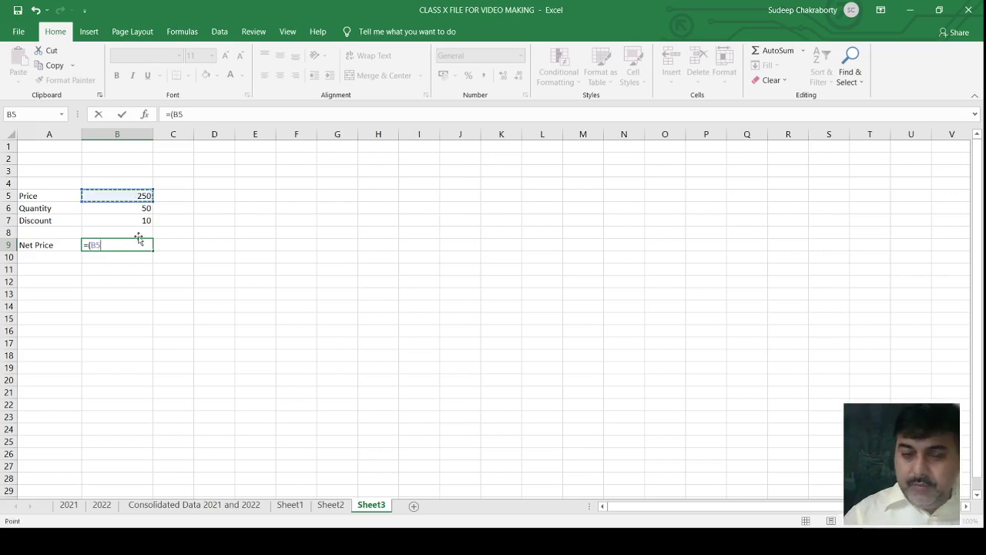
pyautogui.write('*')
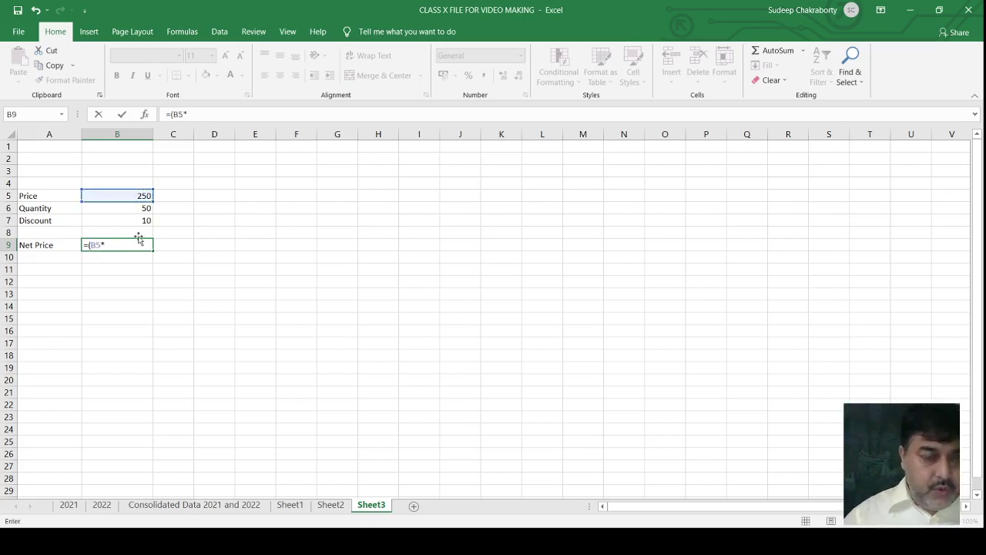
pyautogui.click(133, 209)
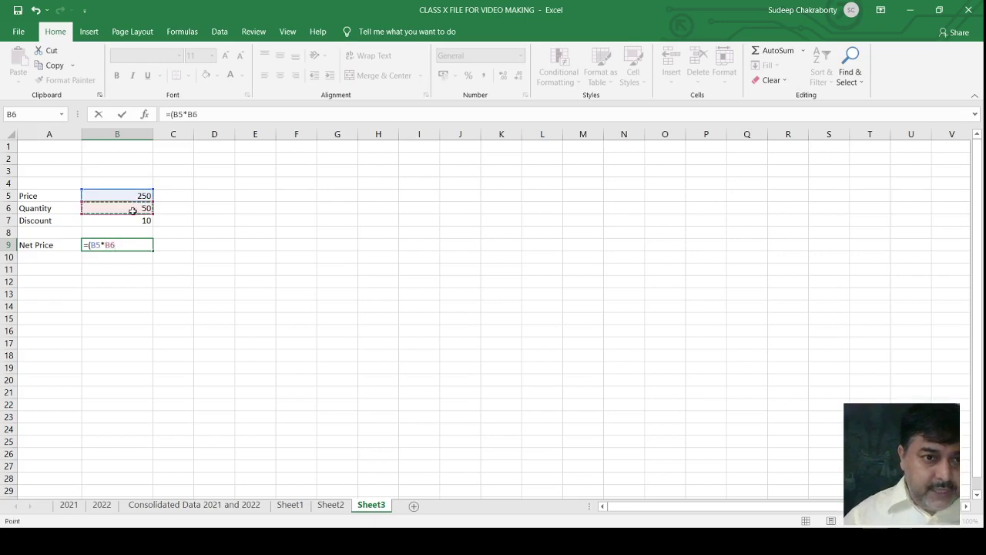
pyautogui.write(')')
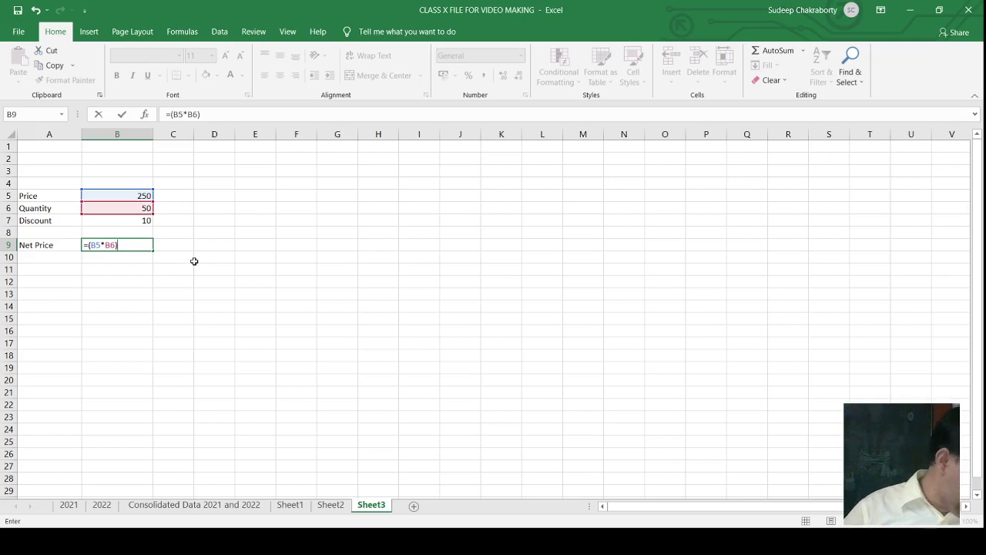
# Complete the Net Price formula in B9 by subtracting the percentage discount, ((B5*B6)*B7/100)
pyautogui.write('-')
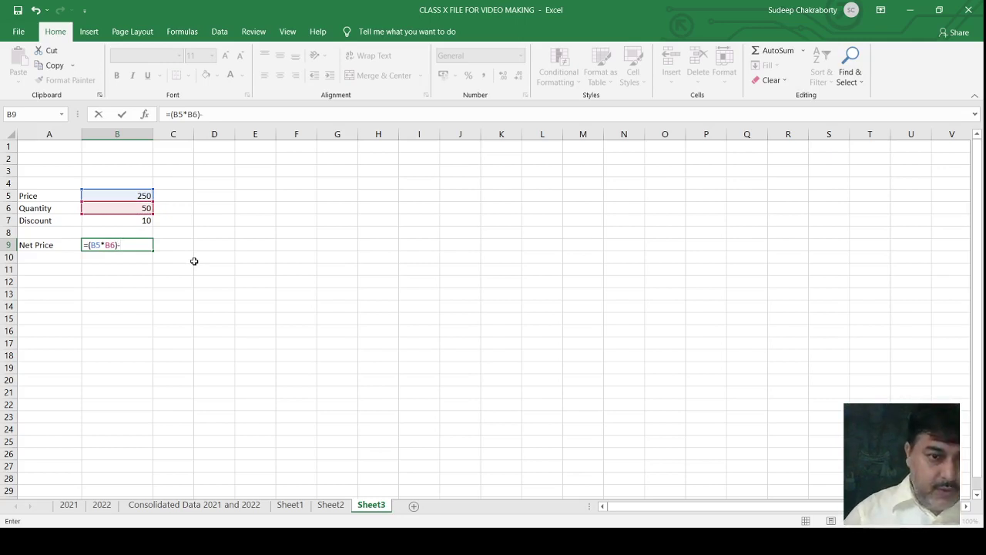
pyautogui.write('(')
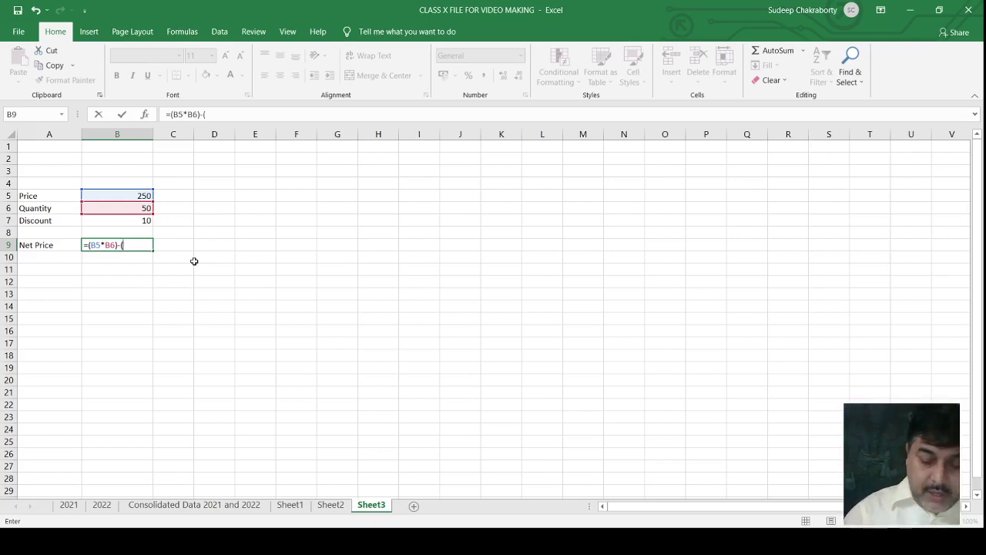
pyautogui.write('(')
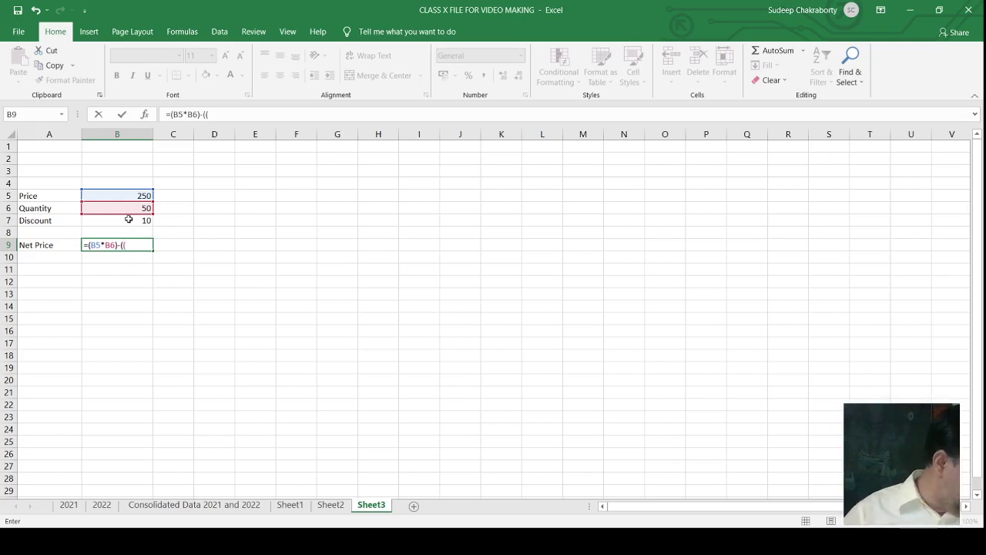
pyautogui.click(142, 196)
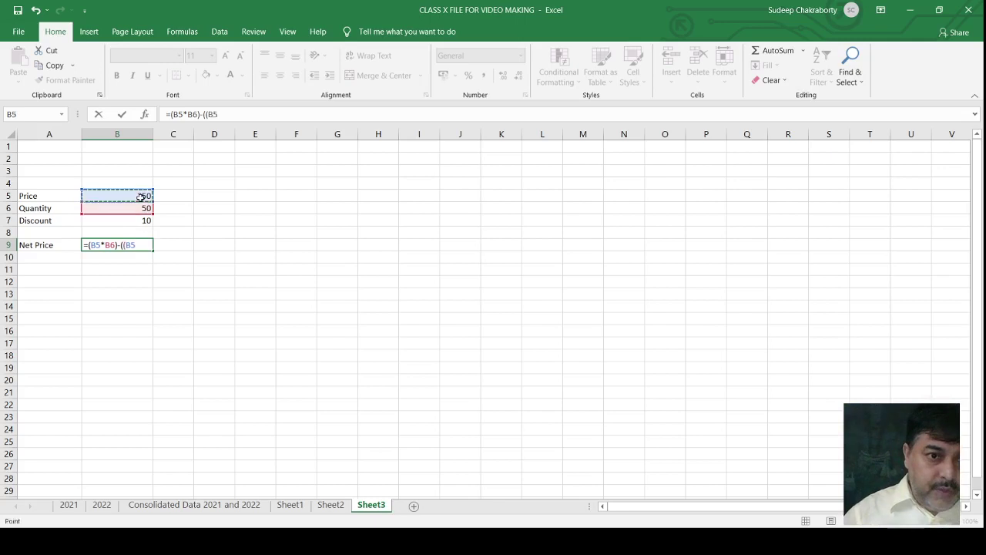
pyautogui.write('*')
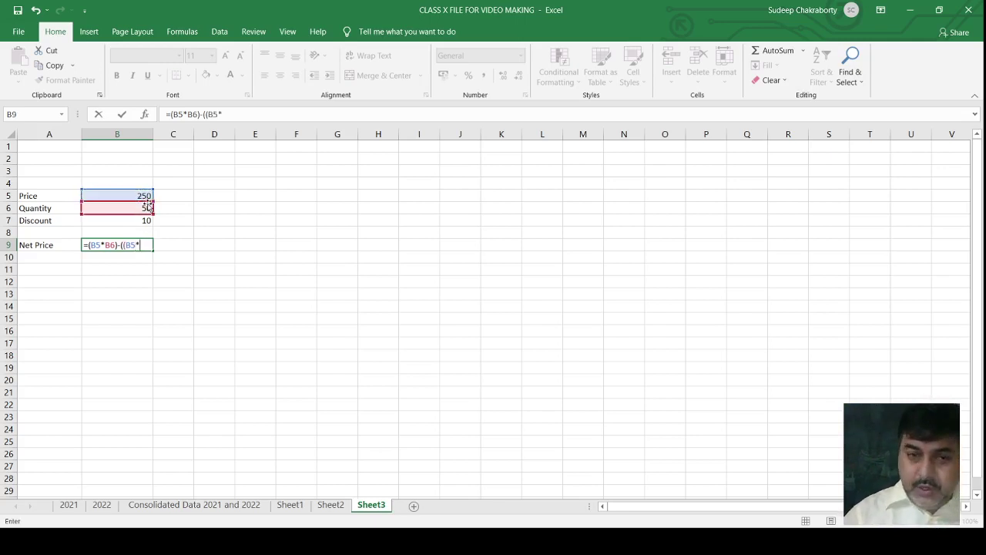
pyautogui.click(142, 208)
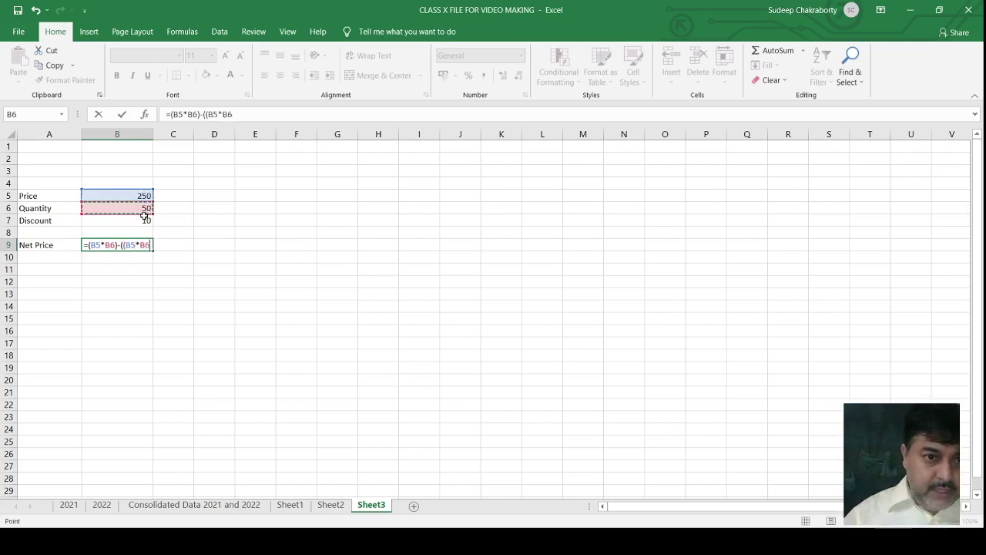
pyautogui.write(')*')
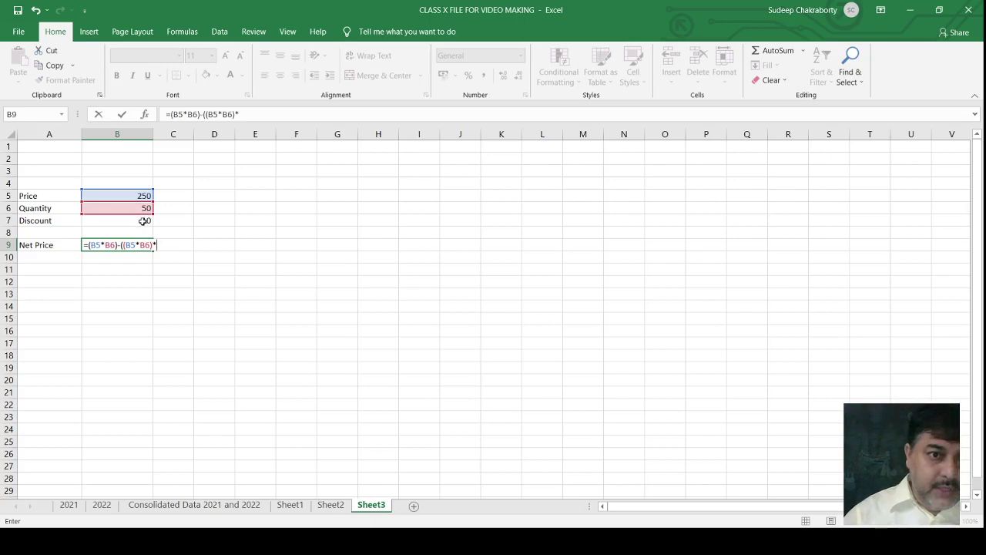
pyautogui.click(143, 222)
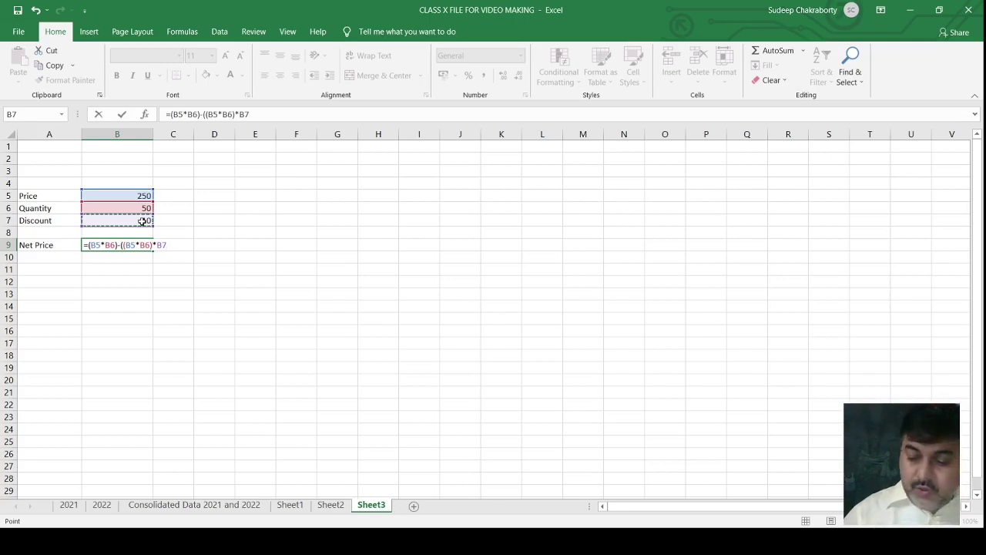
pyautogui.write('/')
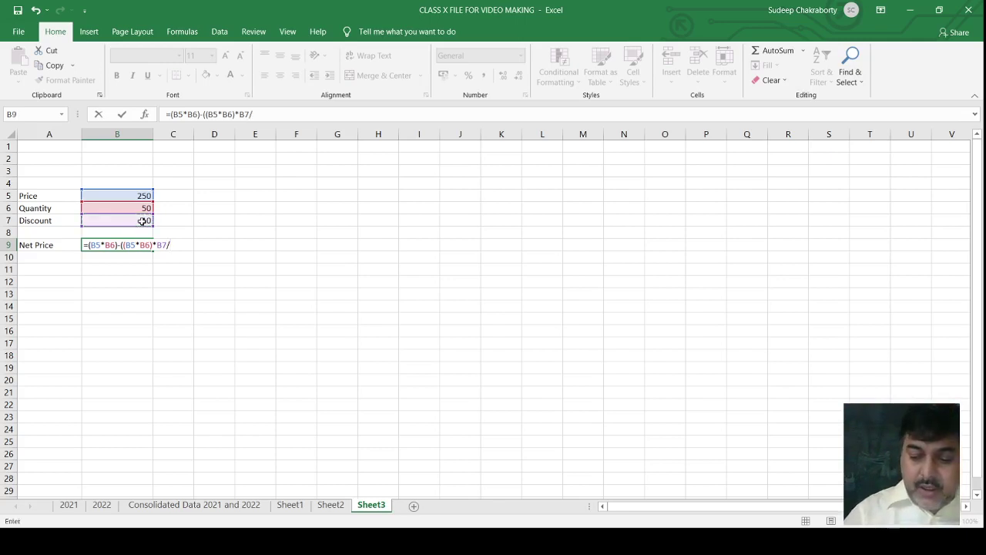
pyautogui.write('100')
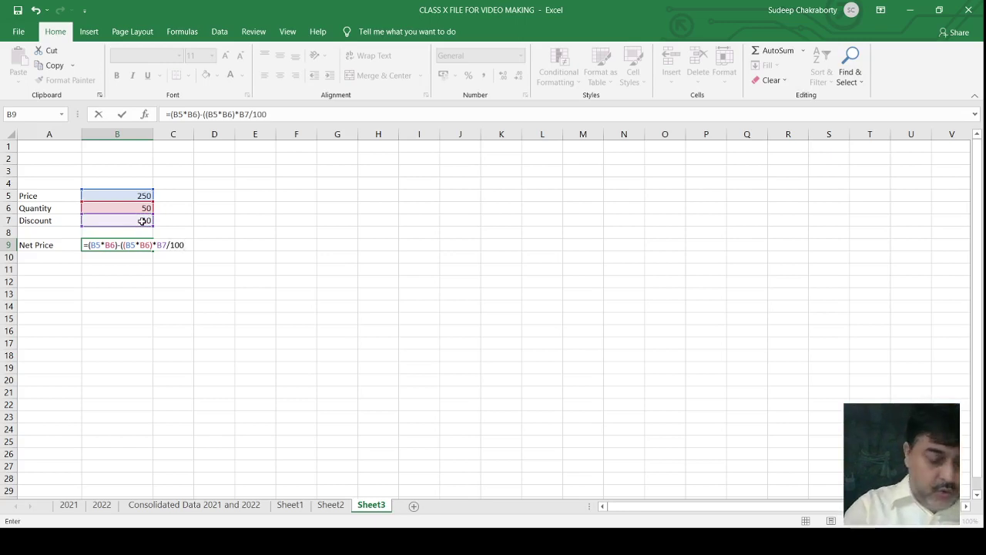
pyautogui.write(')')
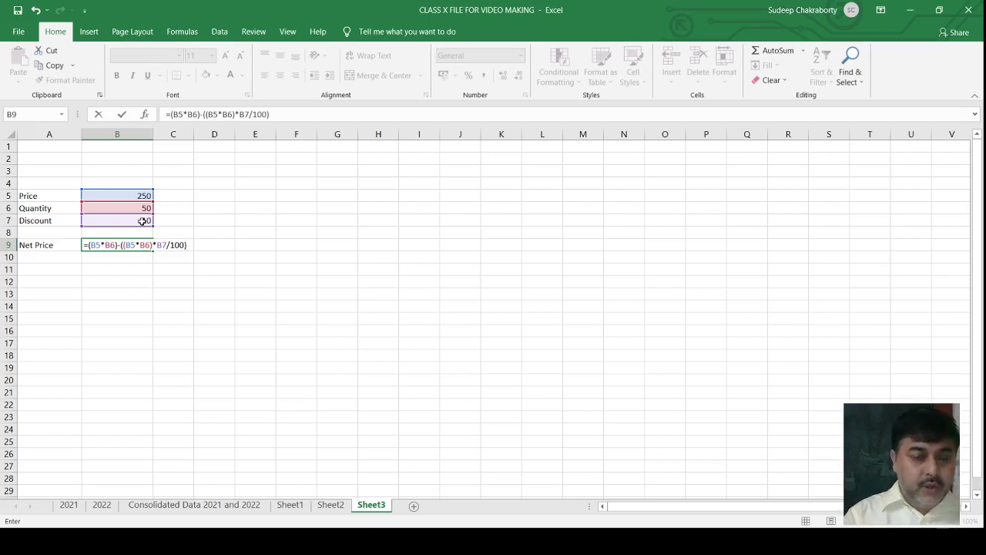
pyautogui.press('Return')
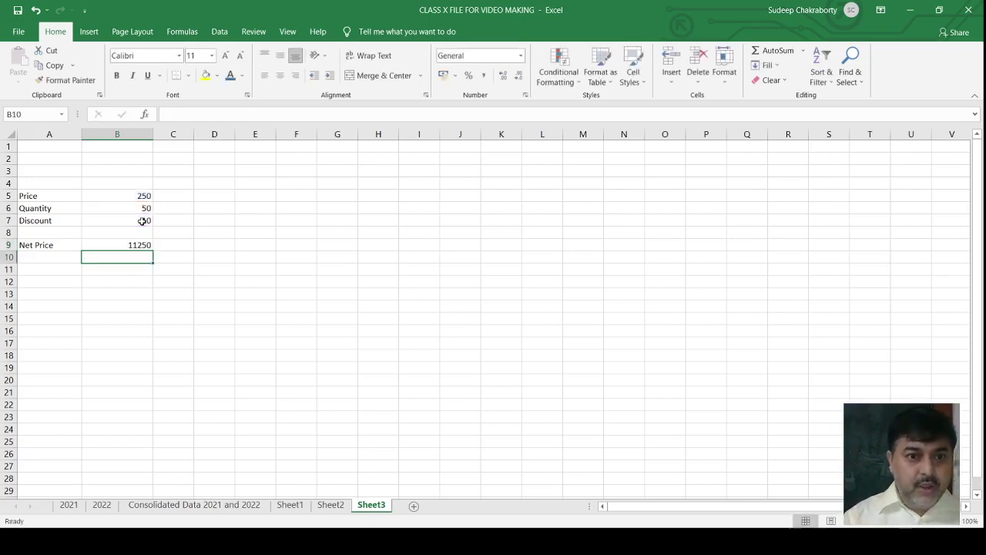
pyautogui.click(136, 244)
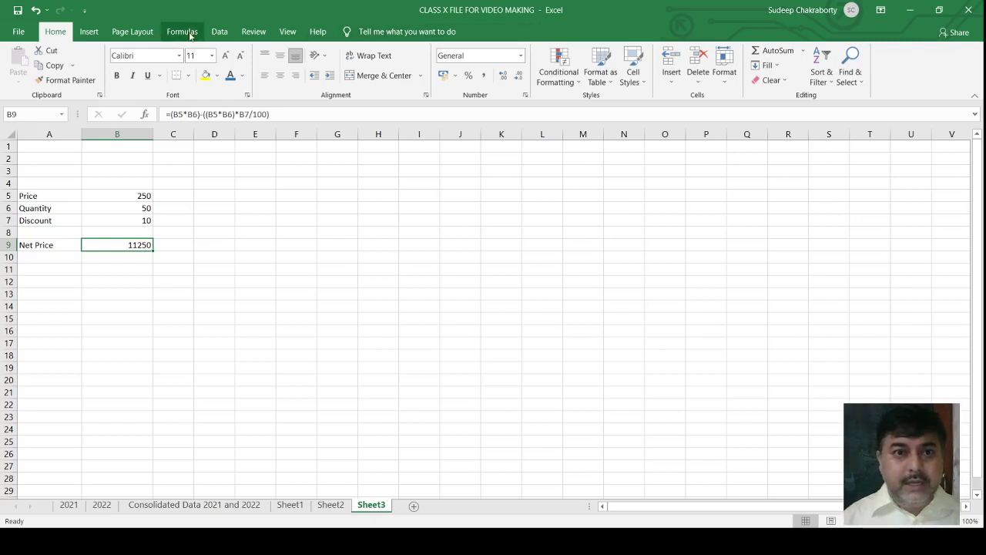
pyautogui.click(220, 32)
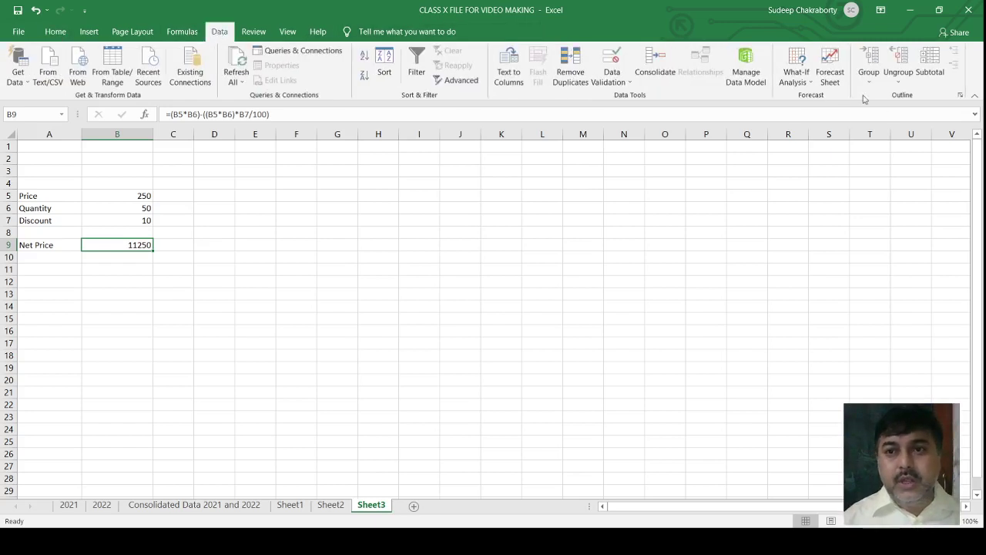
pyautogui.click(811, 83)
pyautogui.click(808, 129)
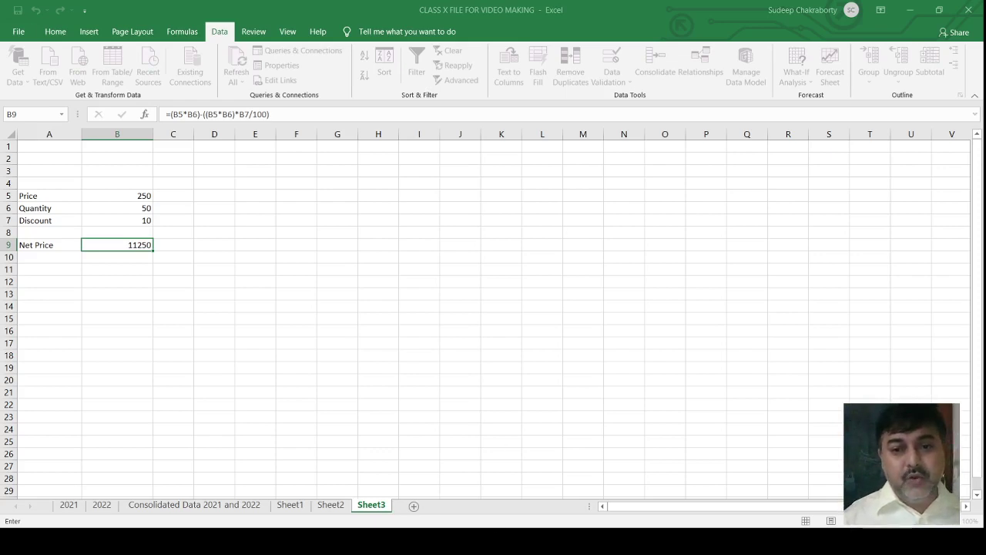
pyautogui.press('Escape')
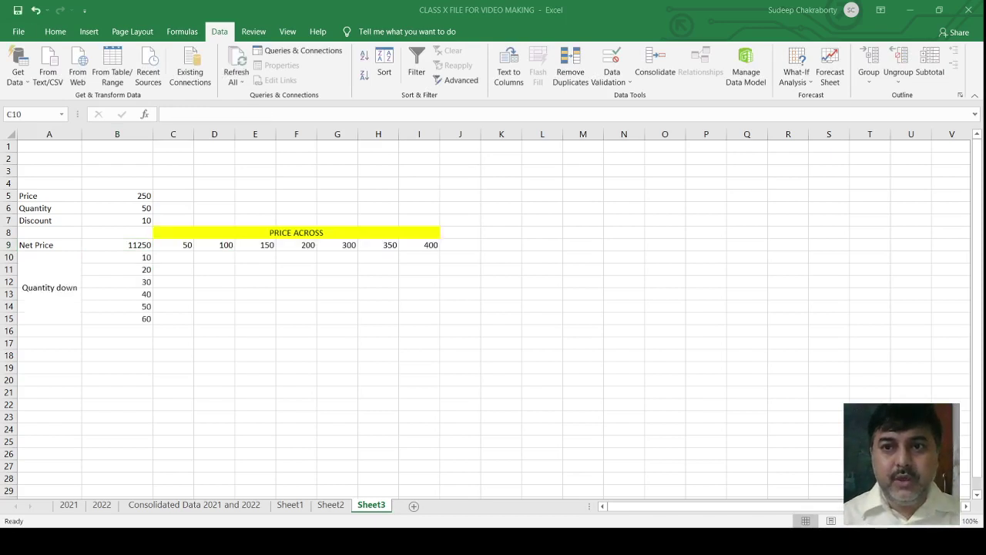
# Examine the empty result range C10:I15 along with the Net Price formula in B9 and the quantity values beneath it
pyautogui.hotkey('shift', 'Right')
pyautogui.hotkey('shift', 'Right')
pyautogui.hotkey('shift', 'Right')
pyautogui.hotkey('shift', 'Right')
pyautogui.hotkey('shift', 'Right')
pyautogui.hotkey('shift', 'Right')
pyautogui.hotkey('shift', 'Down')
pyautogui.hotkey('shift', 'Down')
pyautogui.hotkey('shift', 'Down')
pyautogui.hotkey('shift', 'Down')
pyautogui.hotkey('shift', 'Down')
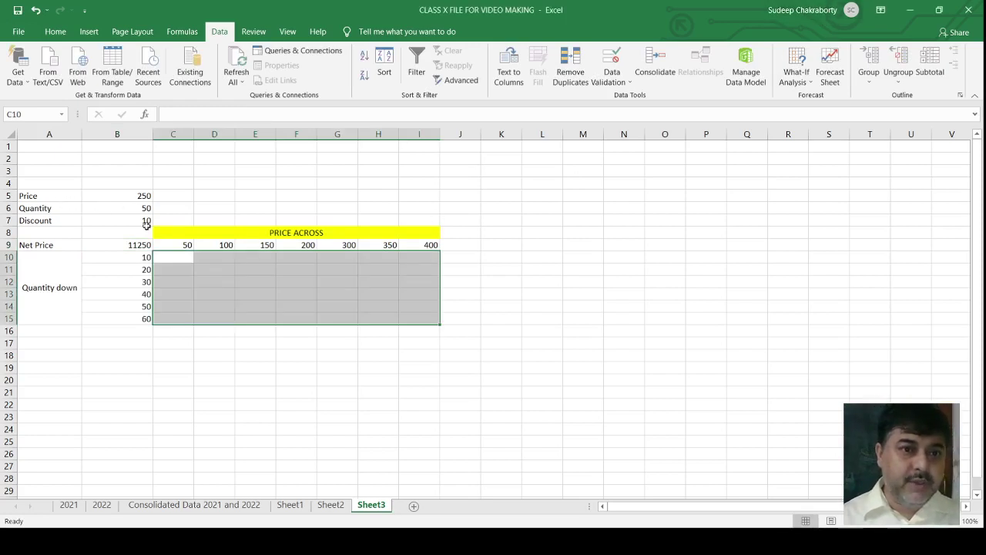
pyautogui.click(132, 245)
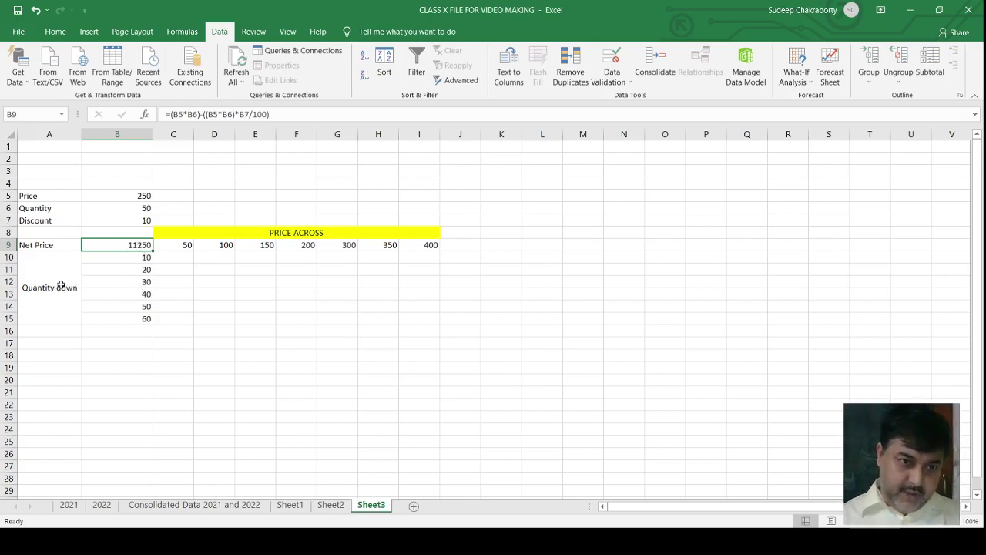
pyautogui.click(144, 257)
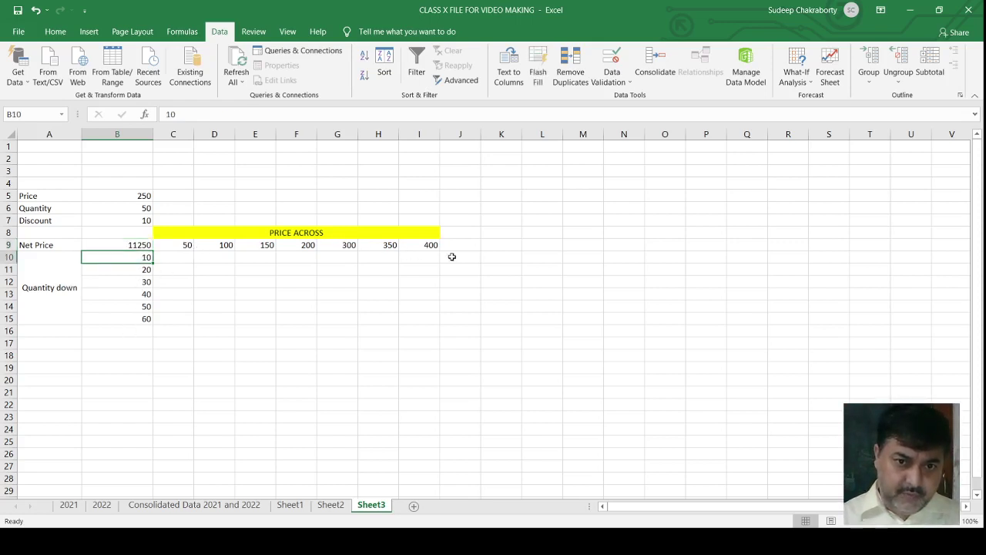
pyautogui.click(120, 244)
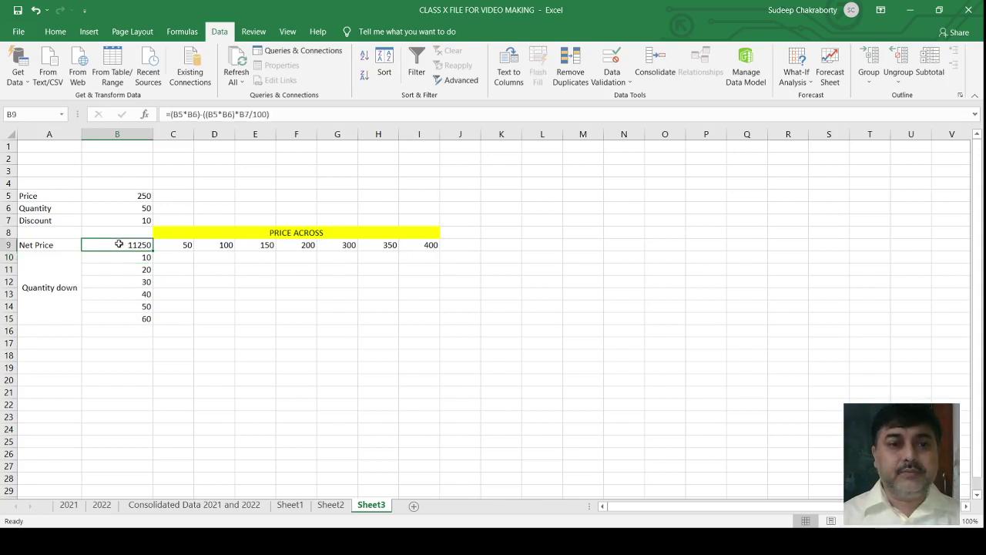
# Create a two-variable data table over B9:I15 with price B5 as row input cell and quantity B6 as column input cell
pyautogui.moveTo(118, 245); pyautogui.dragTo(423, 321)
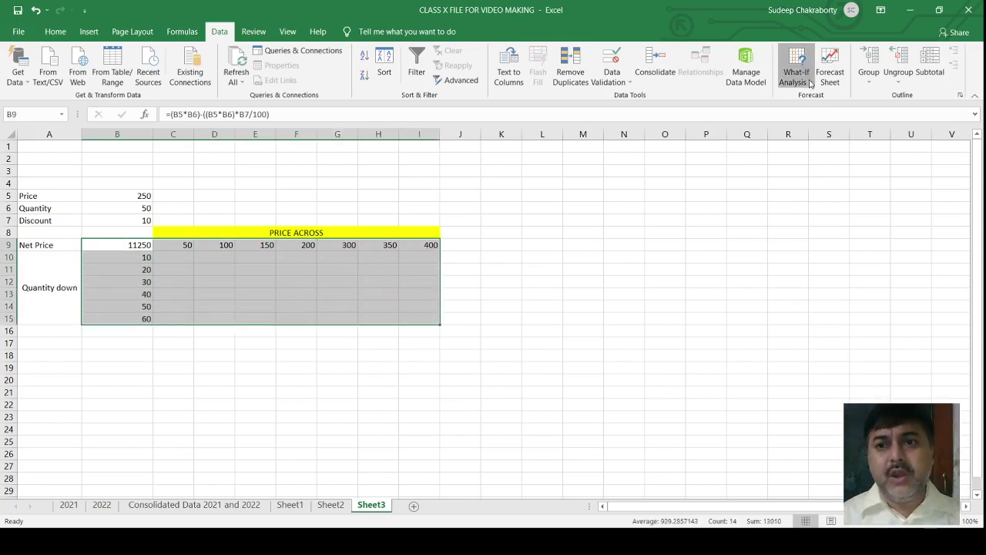
pyautogui.click(809, 131)
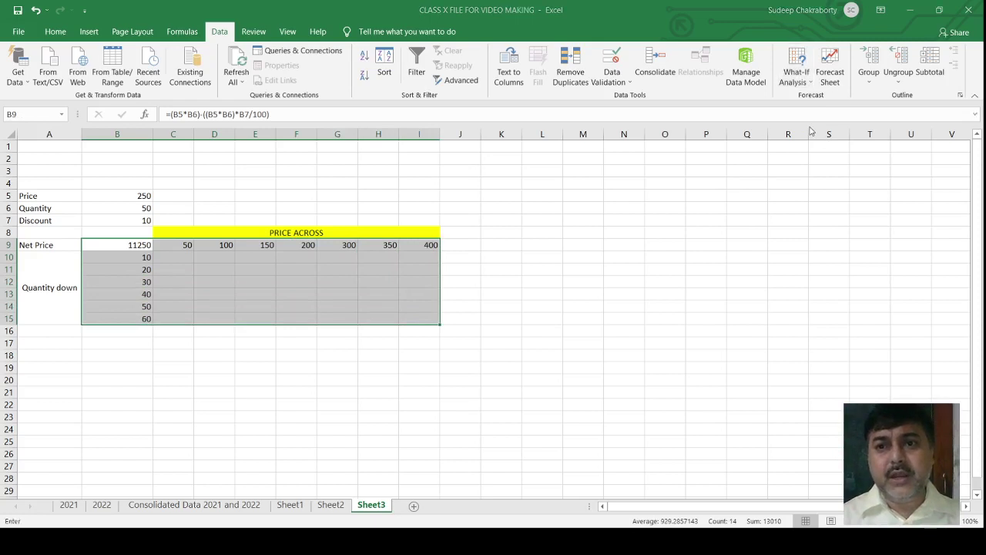
pyautogui.click(135, 196)
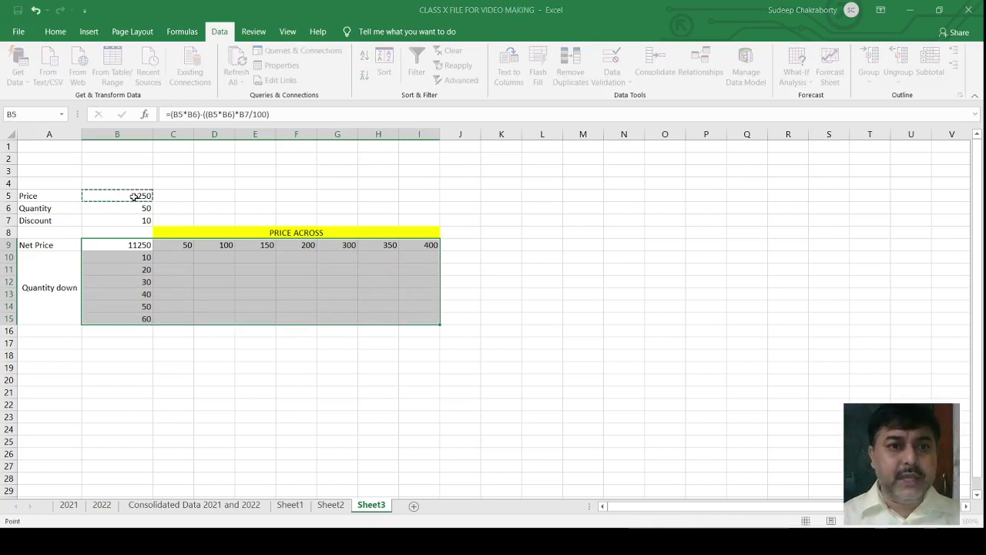
pyautogui.click(563, 250)
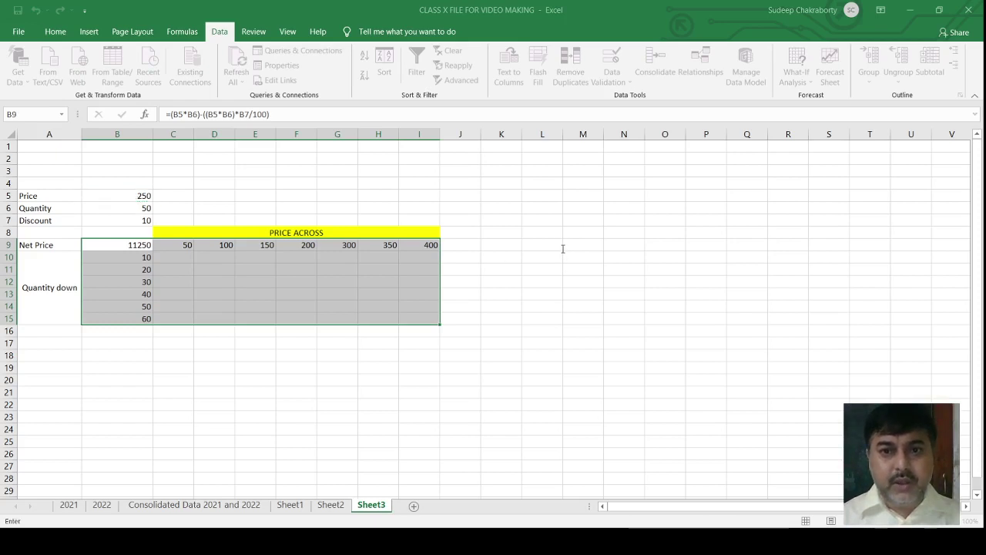
pyautogui.click(137, 209)
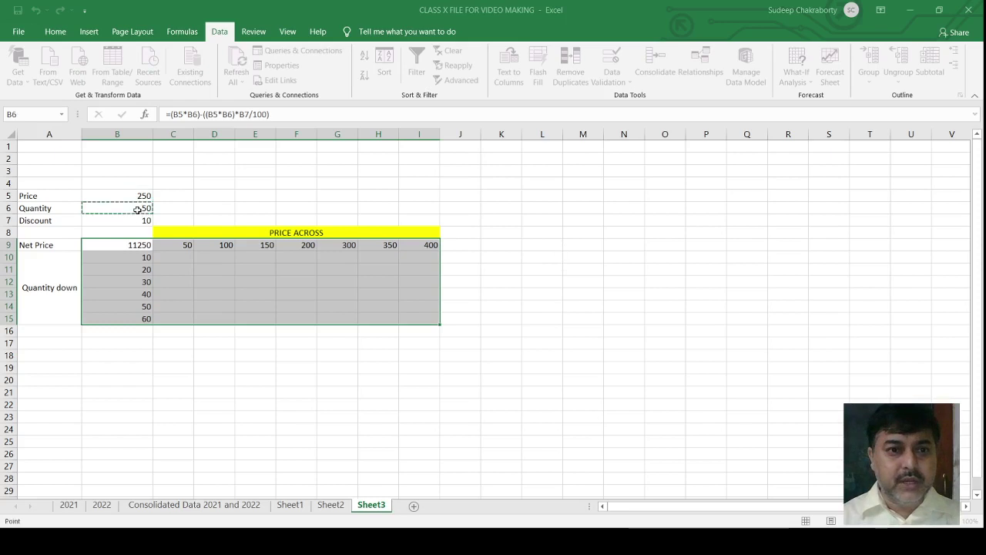
pyautogui.click(535, 274)
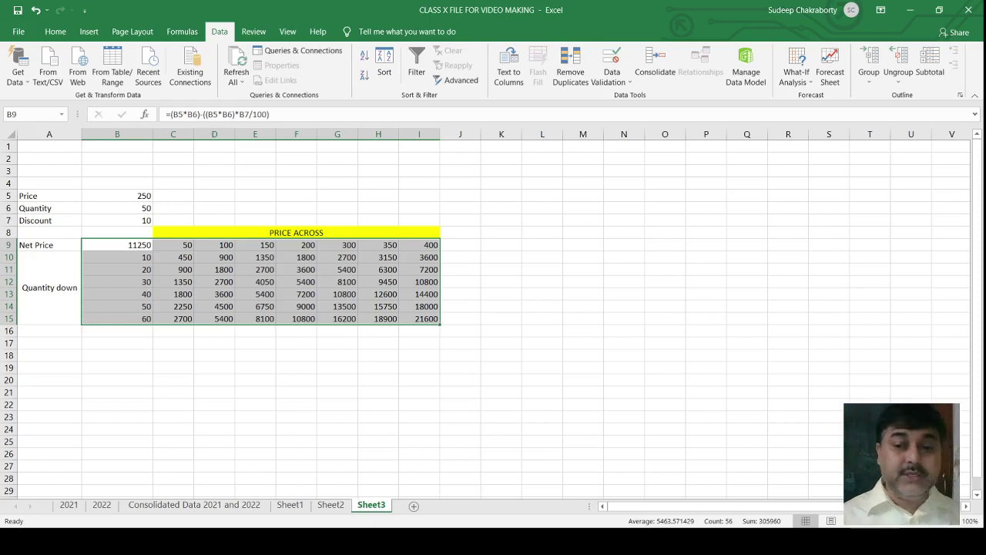
pyautogui.click(618, 541)
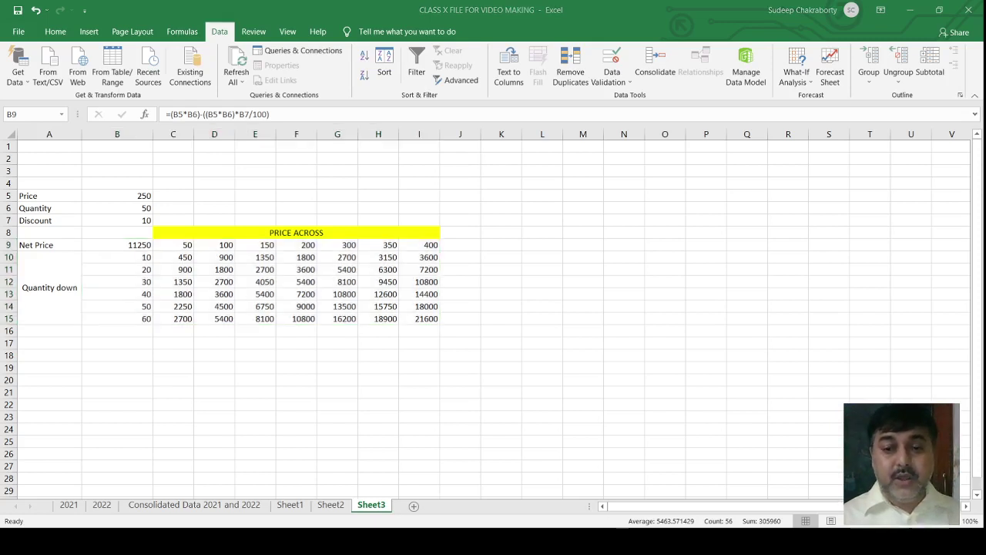